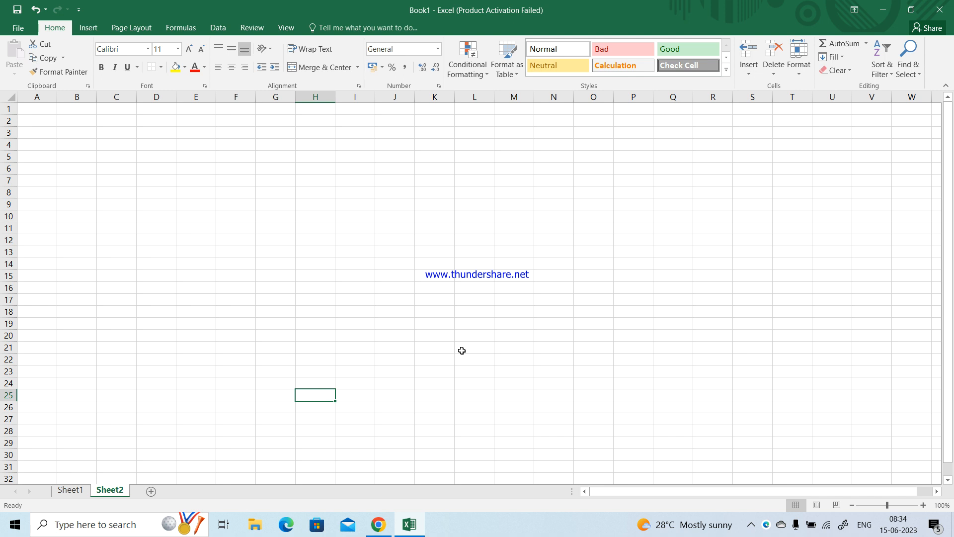
- Switch to Sheet1 and examine the Client, Cost and Month columns in the first rows of its table
left_click(71, 491)
left_click(328, 233)
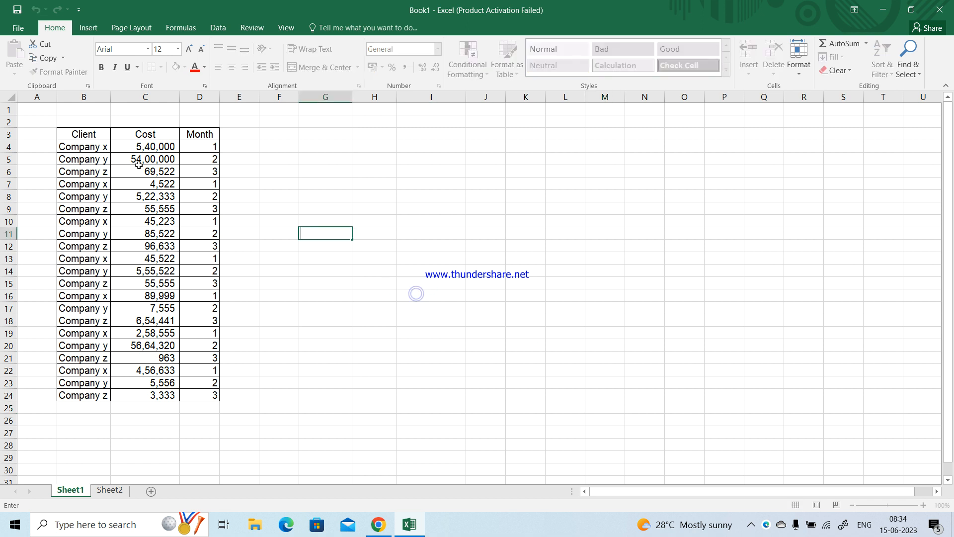
left_click(93, 130)
key("Return")
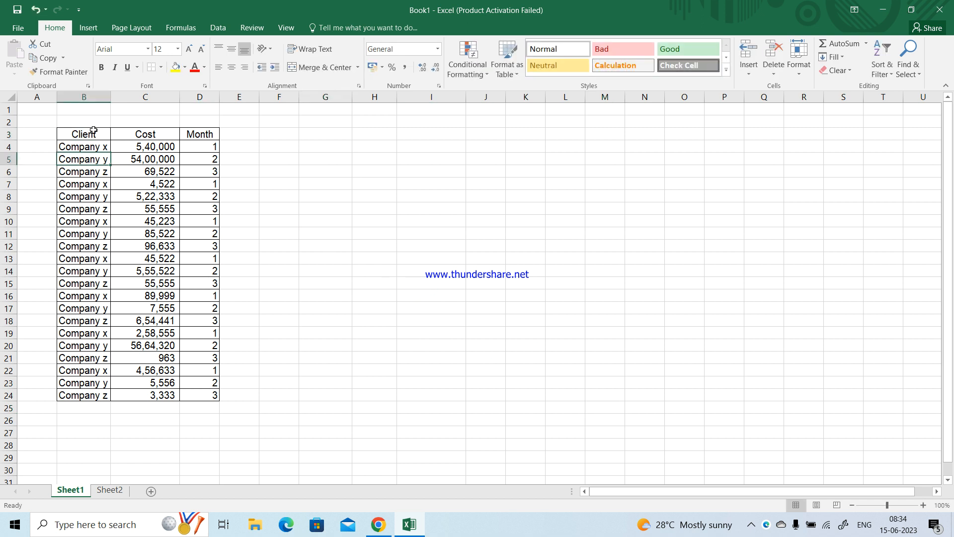
key("Right")
key("Right")
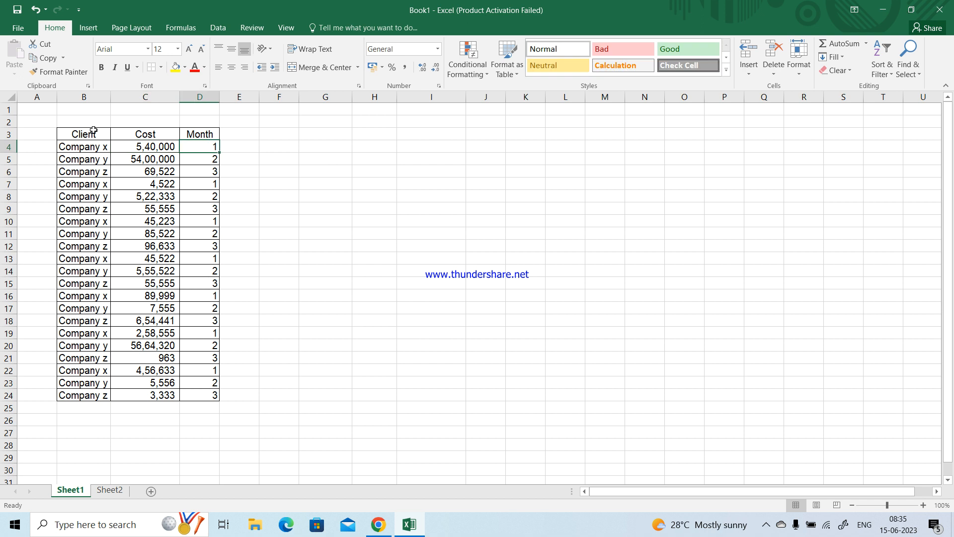
key("Down")
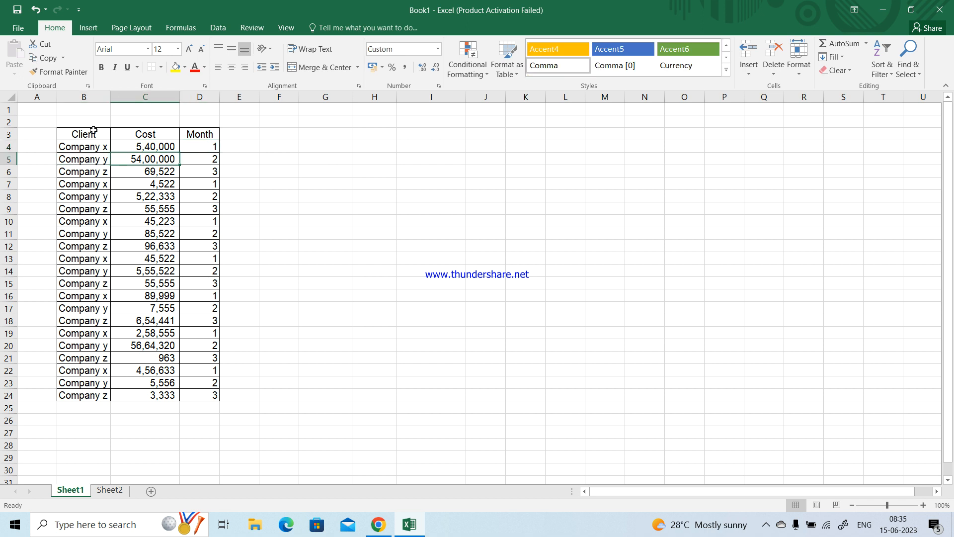
key("Down")
key("Left")
key("Left")
key("Right")
key("Right")
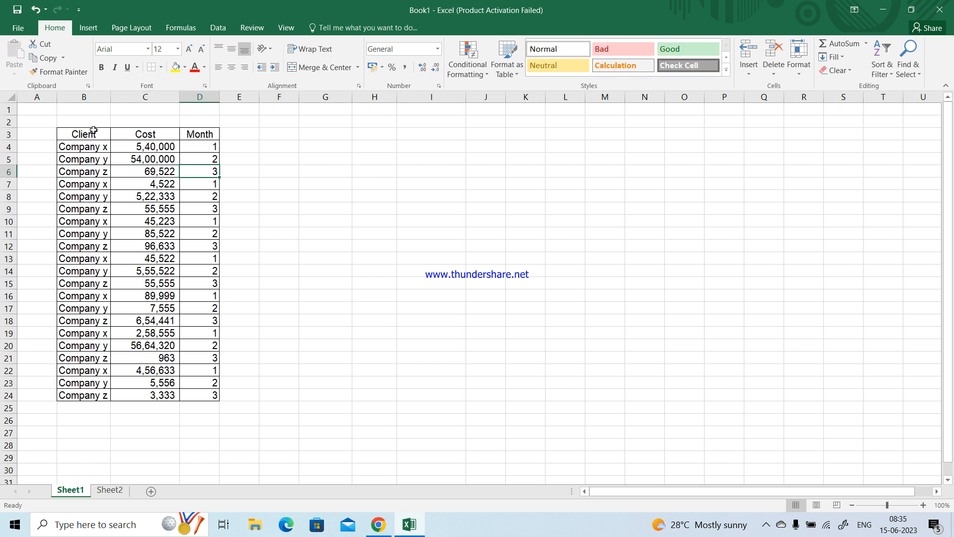
key("Down")
key("Left")
key("Left")
key("Left")
key("Up")
key("Up")
key("Up")
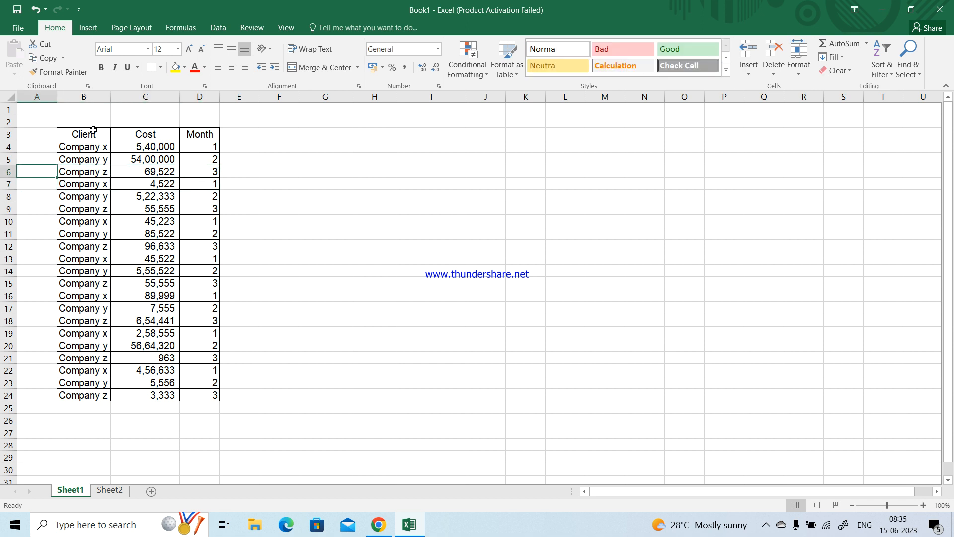
- Examine the Cost entries row by row and compare them with their companies in the Client column
key("Right")
key("Right")
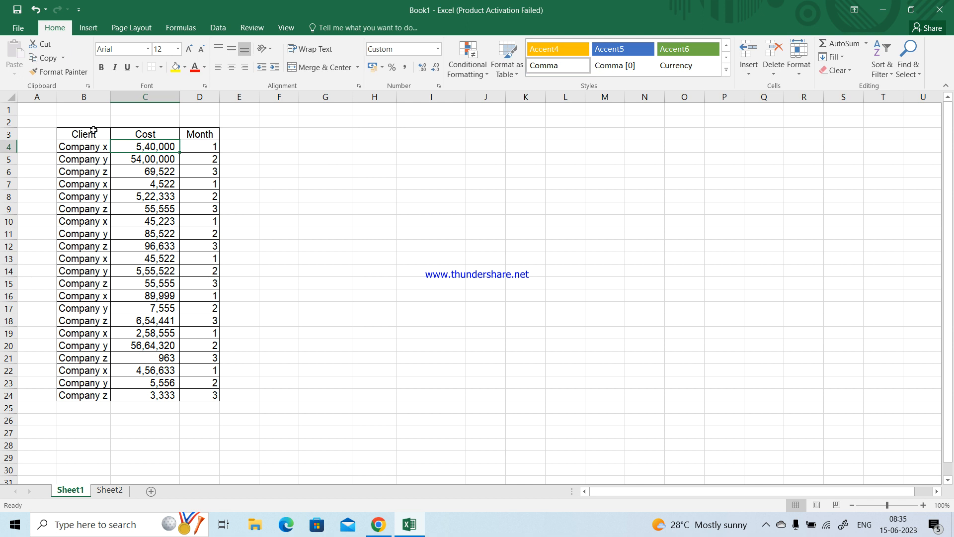
key("Down")
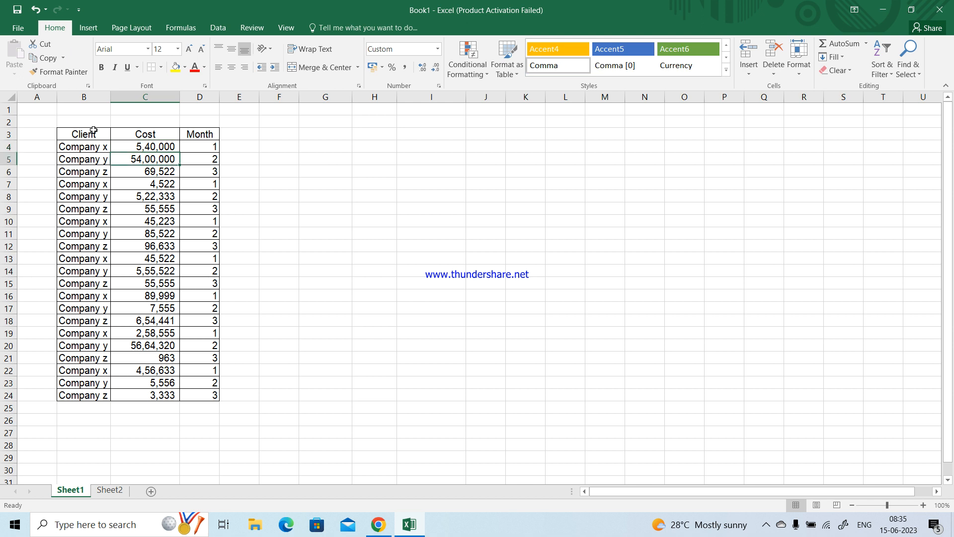
key("Down")
key("Down")
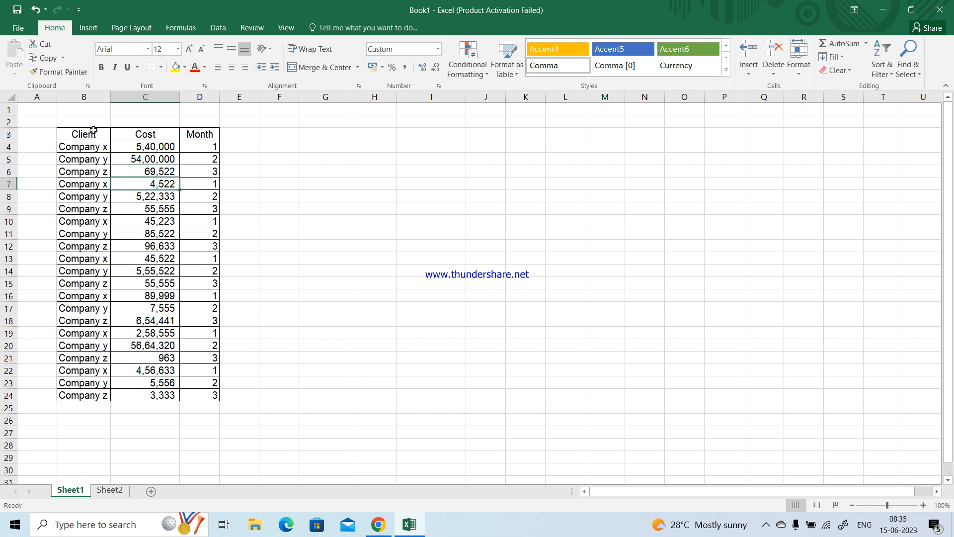
key("Up")
key("Down")
key("Down")
key("Down")
key("Down")
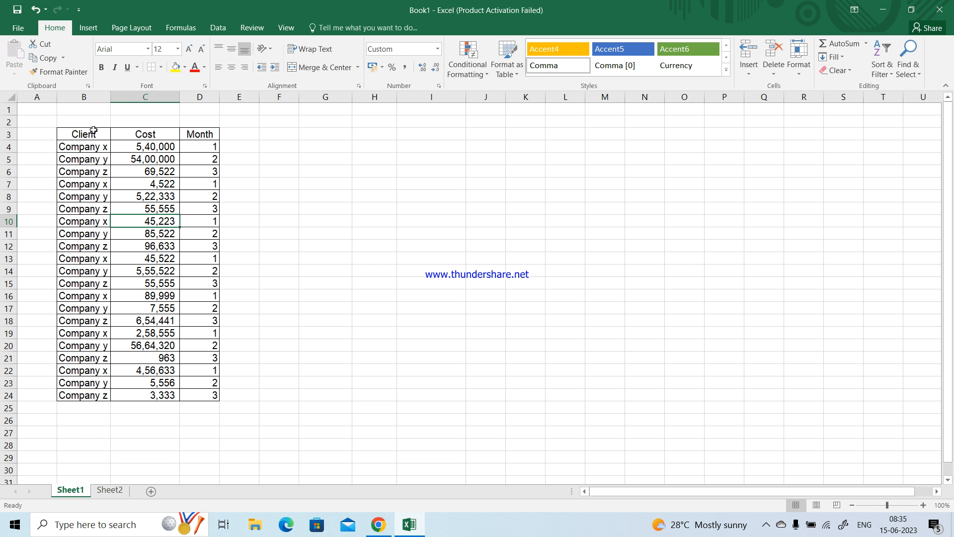
key("Down")
key("Down")
key("Up")
key("Up")
key("Up")
key("Up")
key("Up")
key("Up")
key("Up")
key("Up")
key("Up")
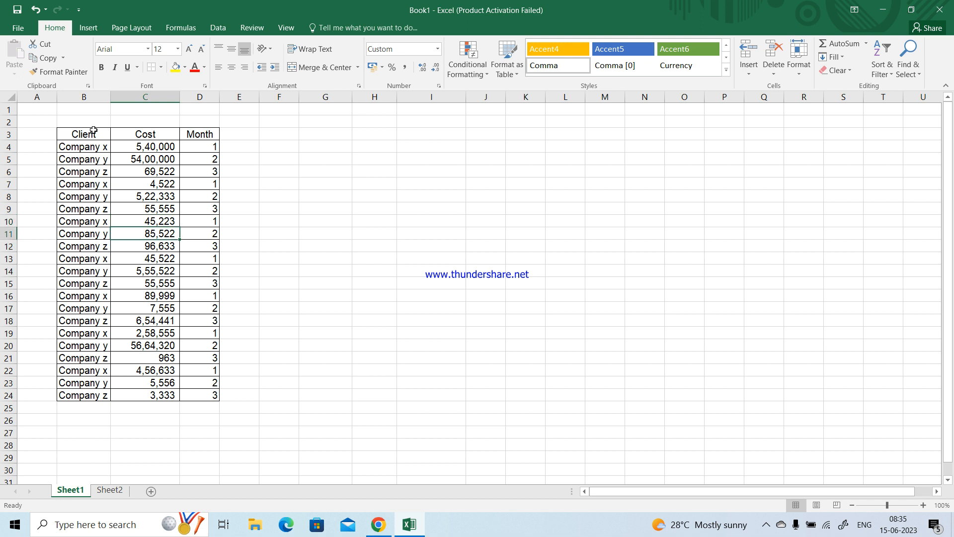
key("Left")
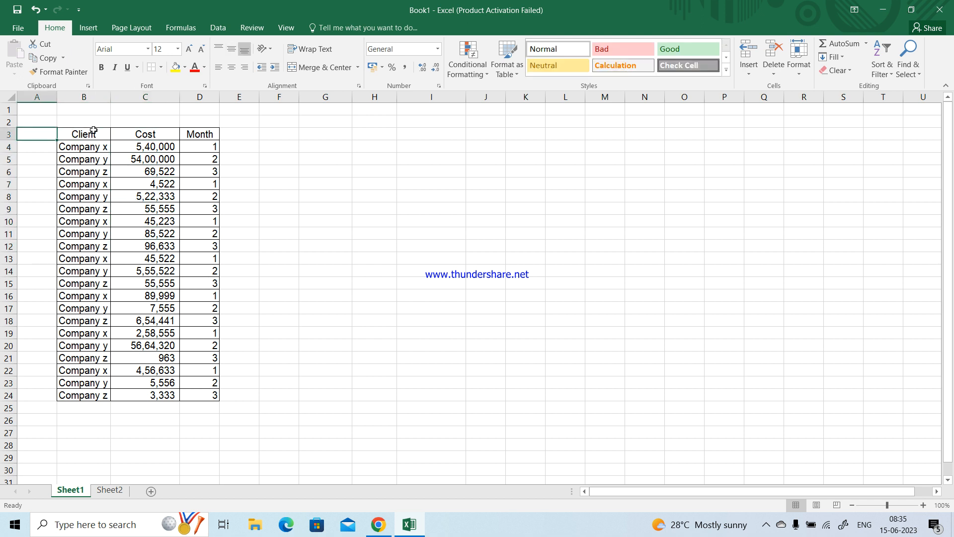
key("Down")
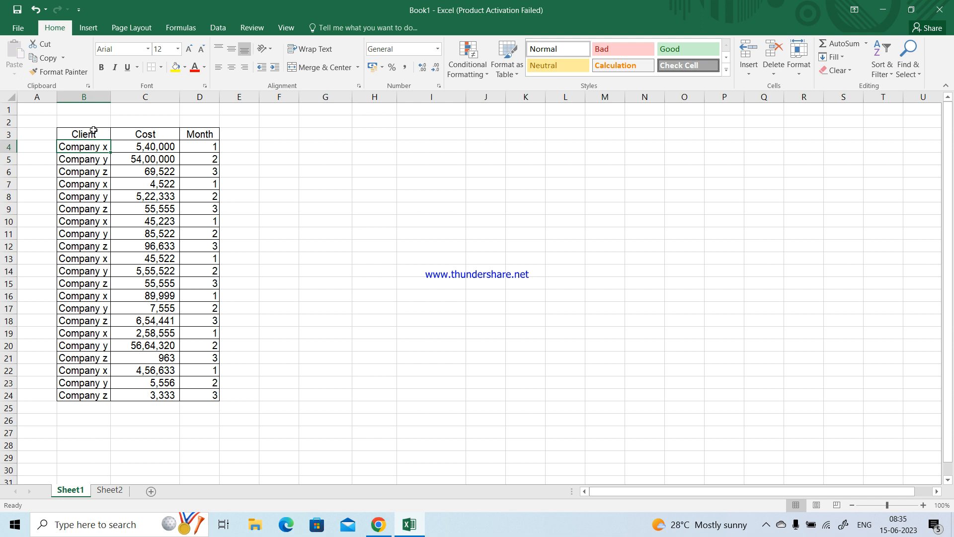
key("Down")
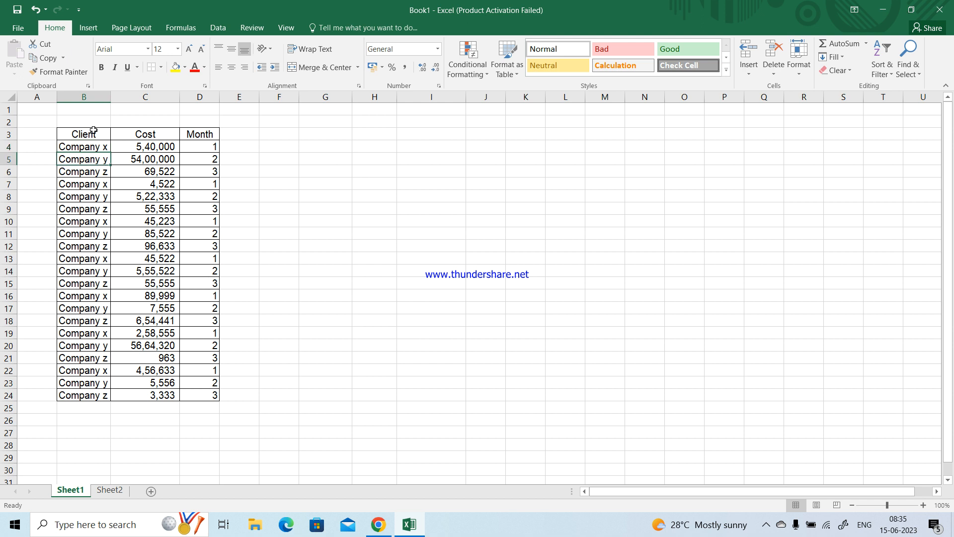
key("Right")
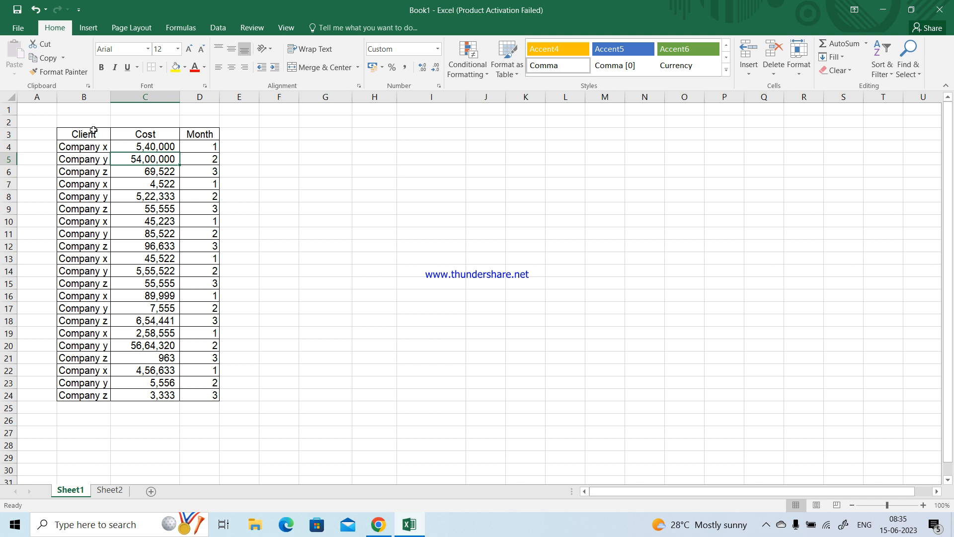
- Enter the heading Criteria 1 in cell F3, beside the data table
key("Right")
key("Right")
key("Right")
key("Up")
key("Up")
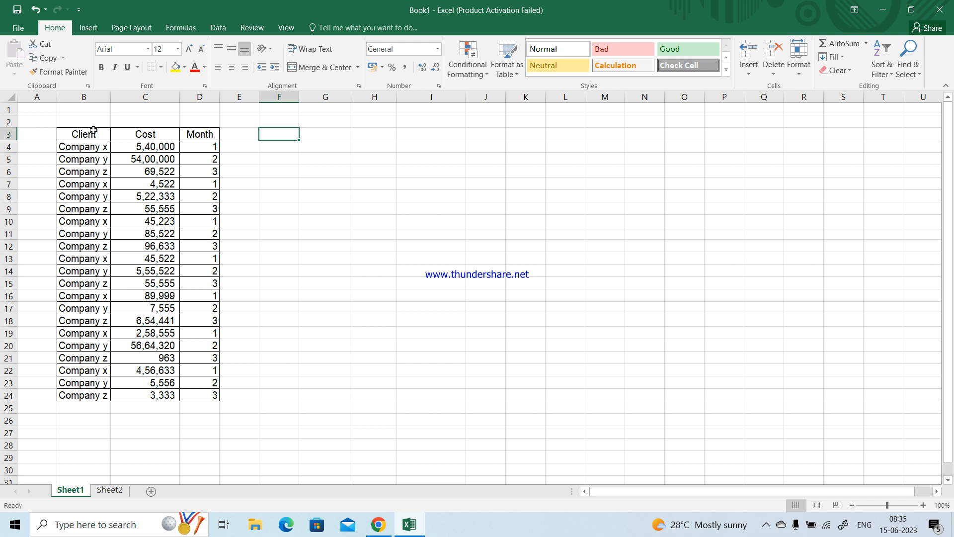
type("Crite")
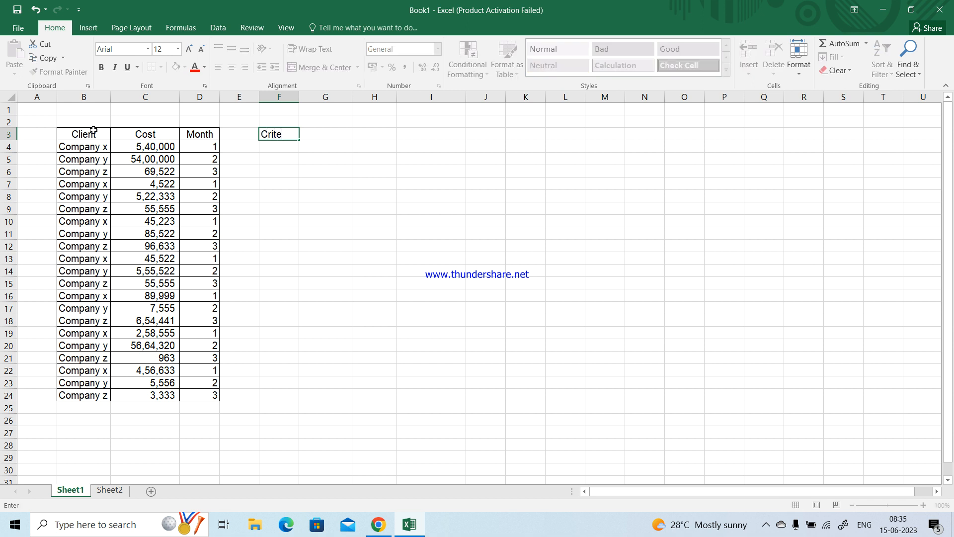
type("ria 1")
key("Return")
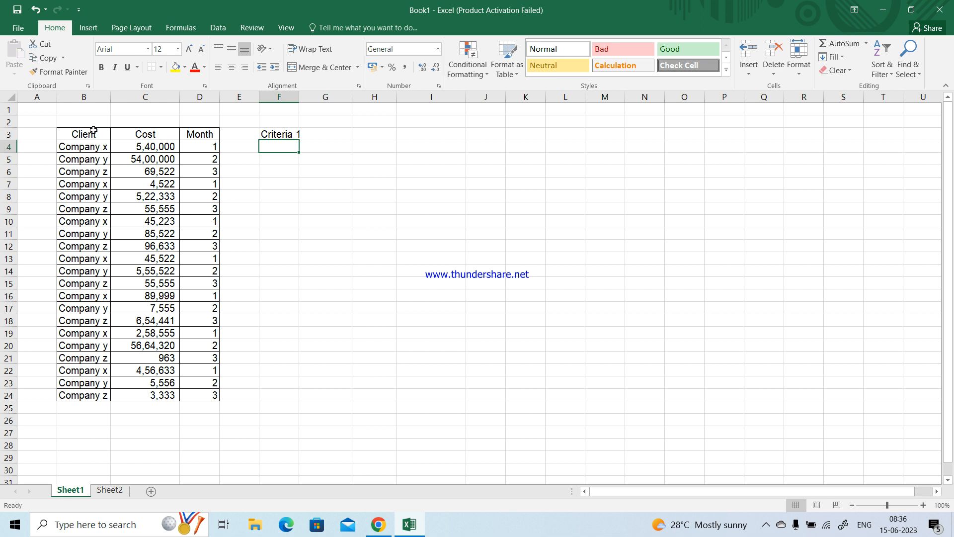
type("Co")
type("p")
key("BackSpace")
key("BackSpace")
key("BackSpace")
key("BackSpace")
key("Escape")
- Copy Company x from cell B4 into cell F4 under the Criteria 1 heading
key("Left")
key("Left")
key("Left")
key("Left")
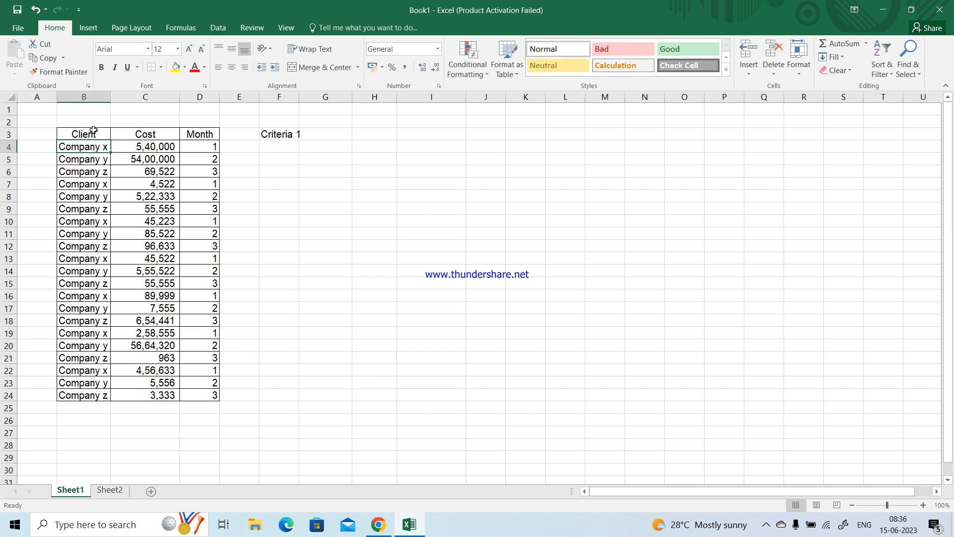
key("ctrl+c")
key("Right")
key("Right")
key("Right")
key("Right")
key("Return")
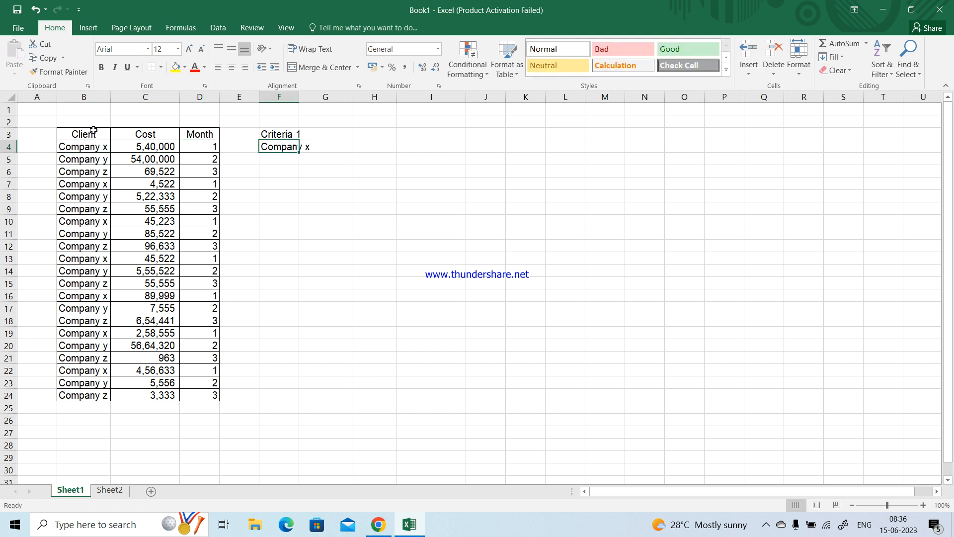
- Copy Company y and Company z from cells B5:B6 into F5:F6, below Company x
key("Left")
key("Left")
key("Left")
key("Left")
key("Down")
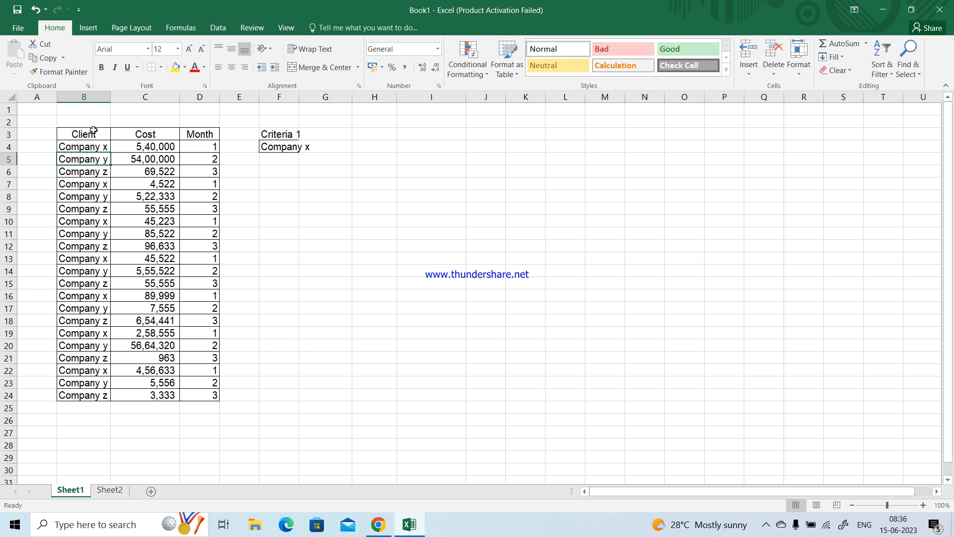
key("shift+Down")
key("ctrl+c")
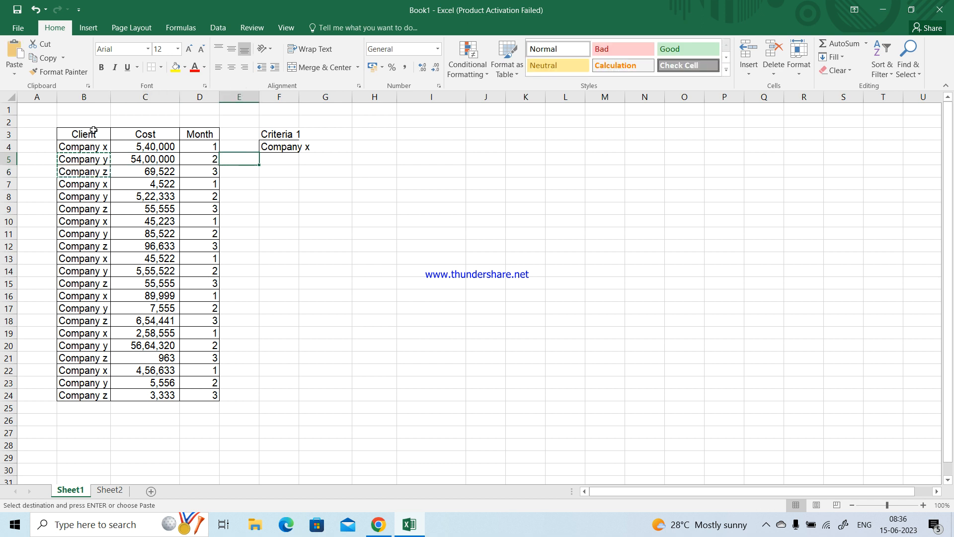
key("Right")
key("Right")
key("Right")
key("Right")
key("Return")
- Auto-fit the width of column F to the company names and select cells F4:F6
key("Right")
key("Up")
key("Left")
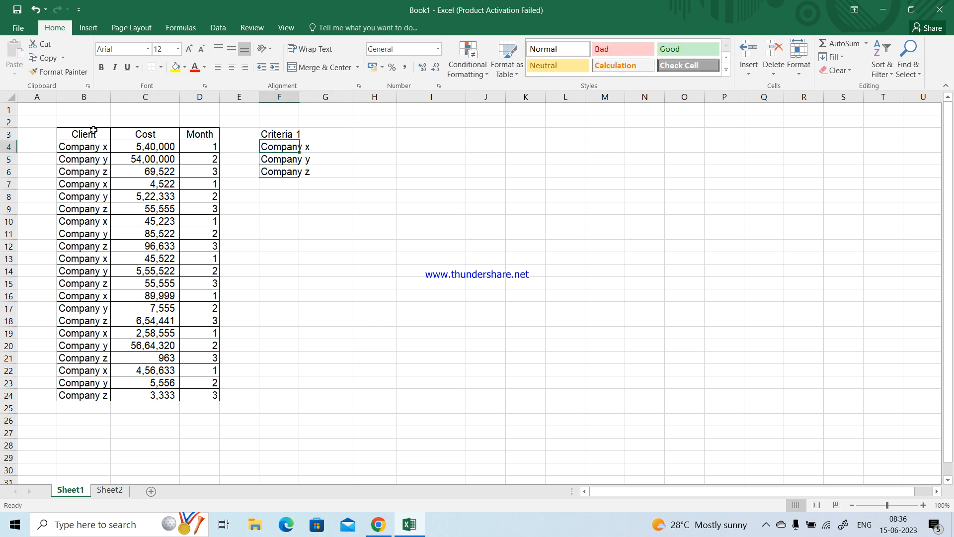
key("alt+h")
key("o")
key("i")
key("shift+Down")
key("shift+Down")
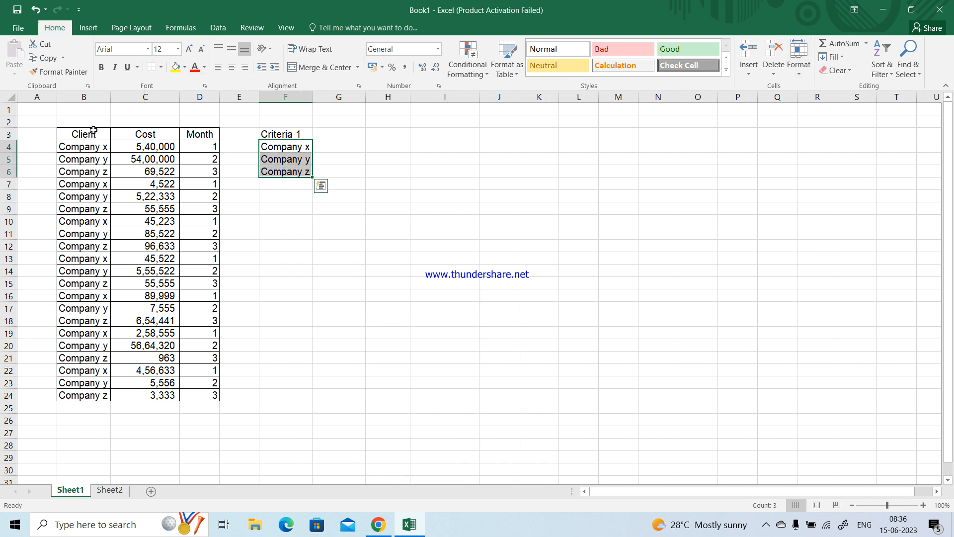
- Enter the heading Criteria 2 in cell G3, next to Criteria 1
key("Up")
key("Up")
key("Down")
key("Right")
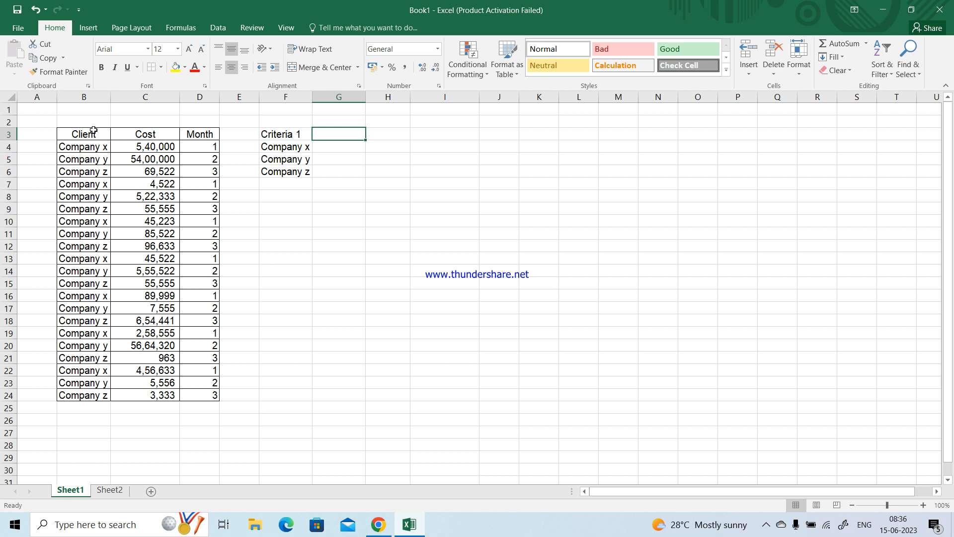
type("Criteri")
type("al")
key("BackSpace")
type("2")
key("Return")
- Copy the month numbers 1, 2 and 3 from cells D4:D6 into G4:G6 under Criteria 2
key("Left")
key("Left")
key("Left")
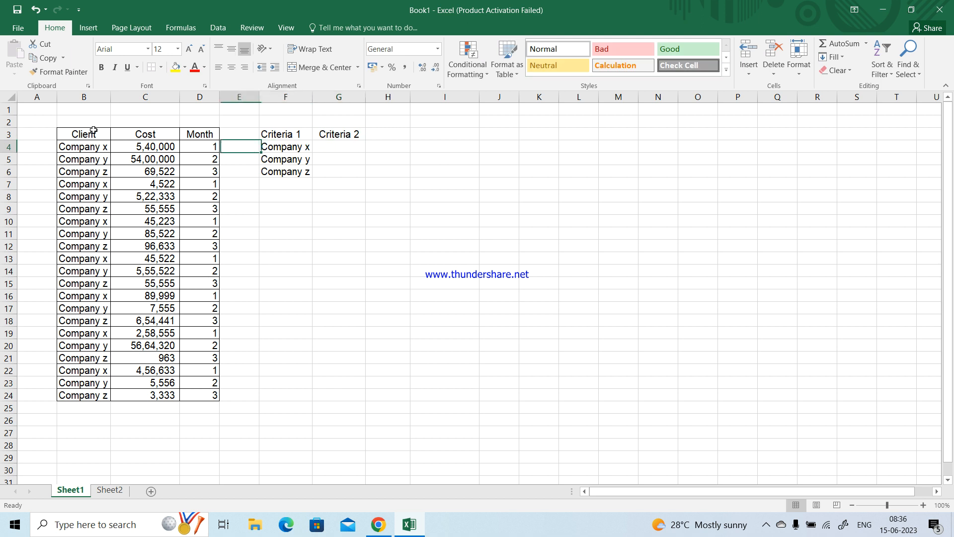
key("shift+Down")
key("shift+Down")
key("shift+Up")
key("shift+Up")
key("shift+Down")
key("shift+Down")
key("ctrl+c")
key("Right")
key("Right")
key("Right")
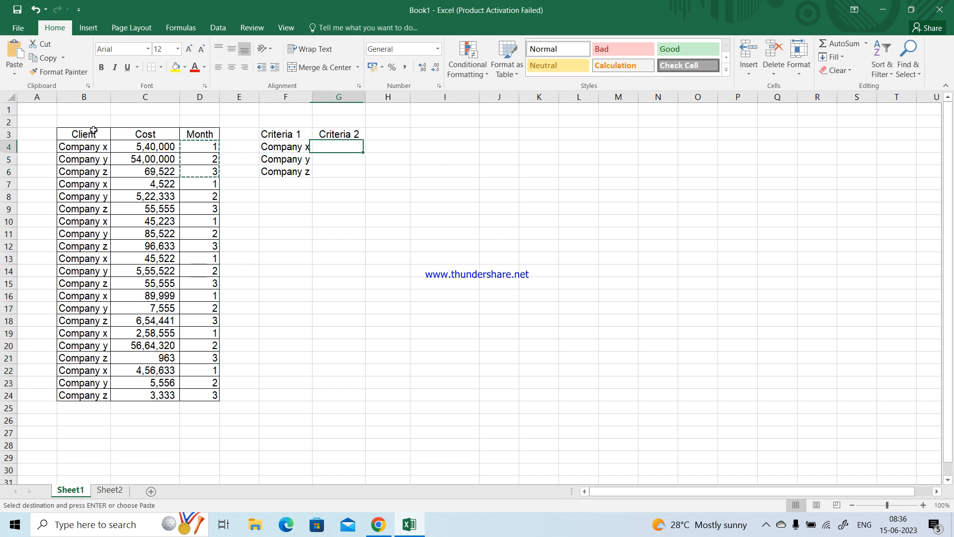
key("Return")
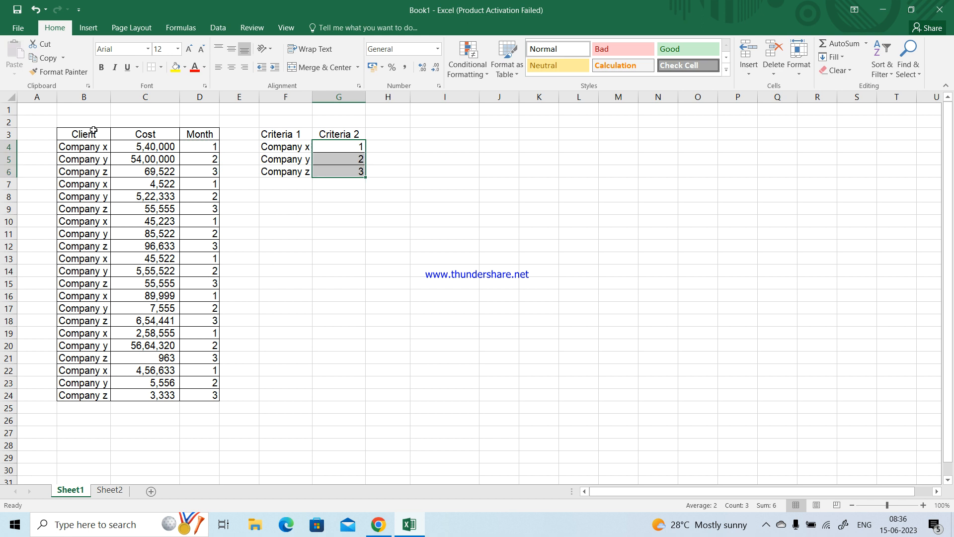
key("Right")
key("Left")
key("Right")
key("Up")
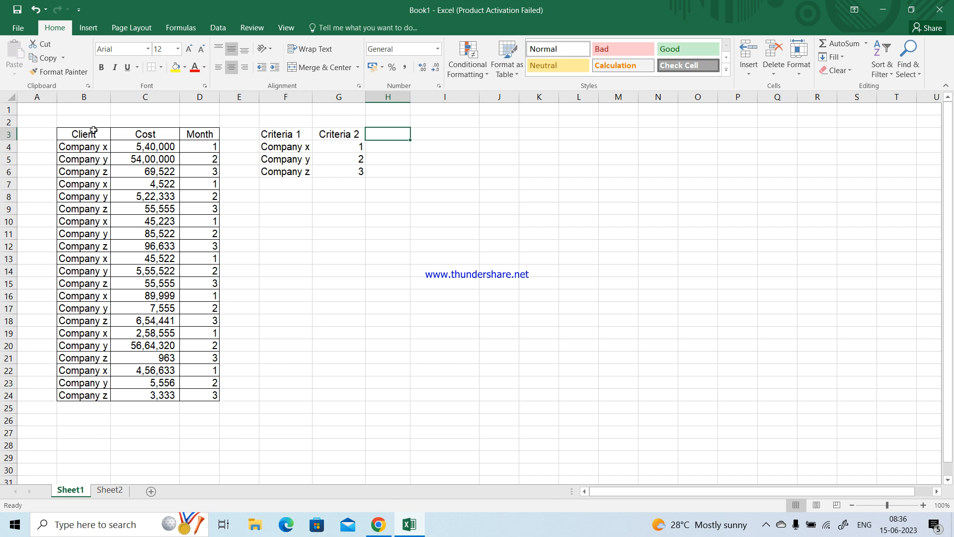
key("Down")
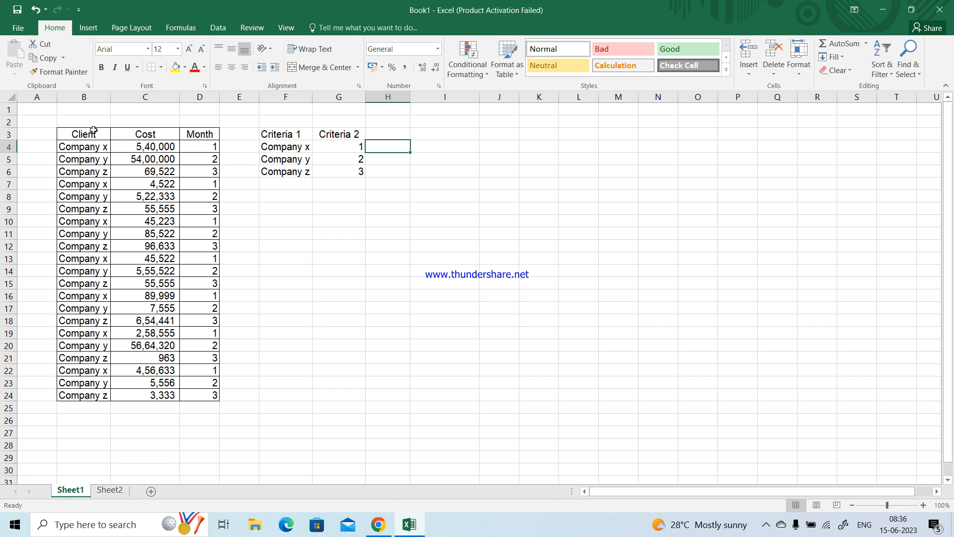
key("Up")
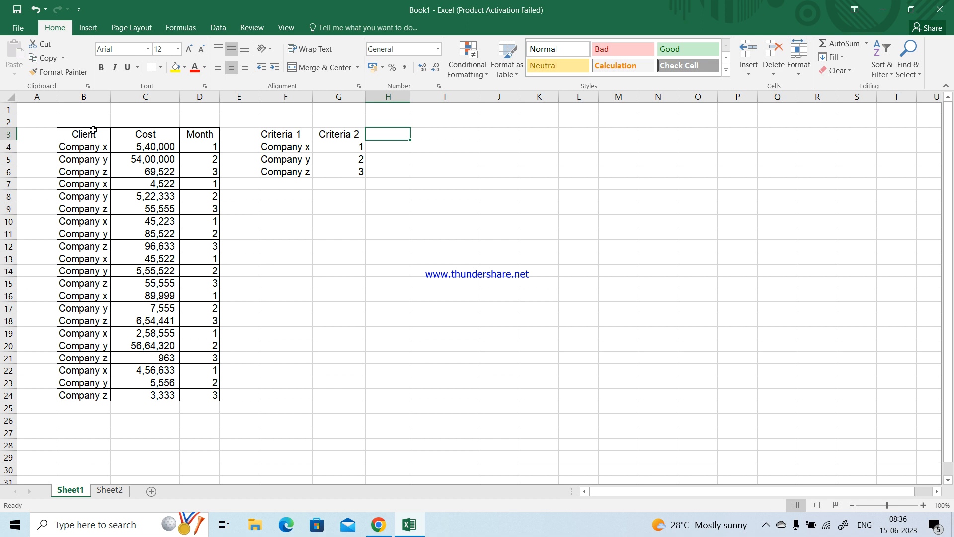
key("Down")
key("Down")
key("Up")
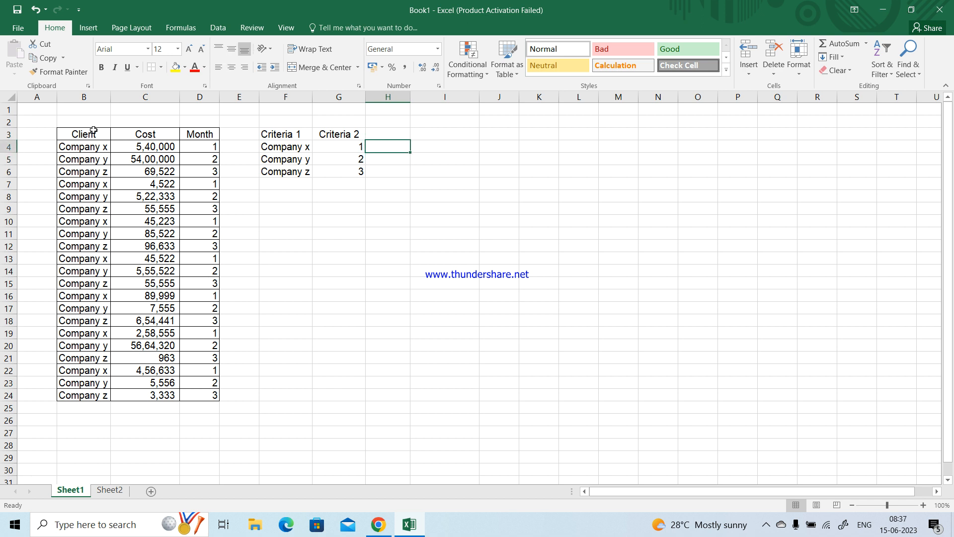
type("=")
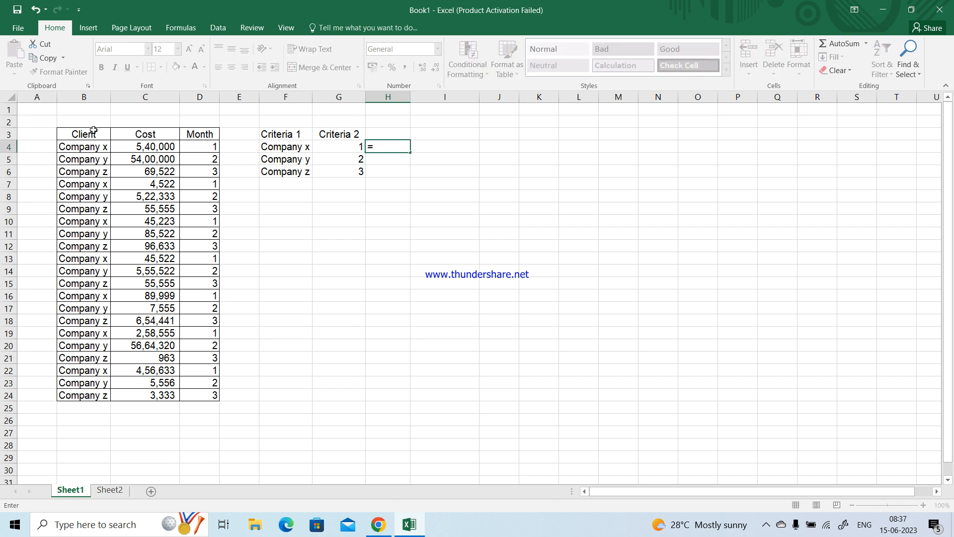
type("dumifs")
key("BackSpace")
key("BackSpace")
key("BackSpace")
key("BackSpace")
key("BackSpace")
key("BackSpace")
key("BackSpace")
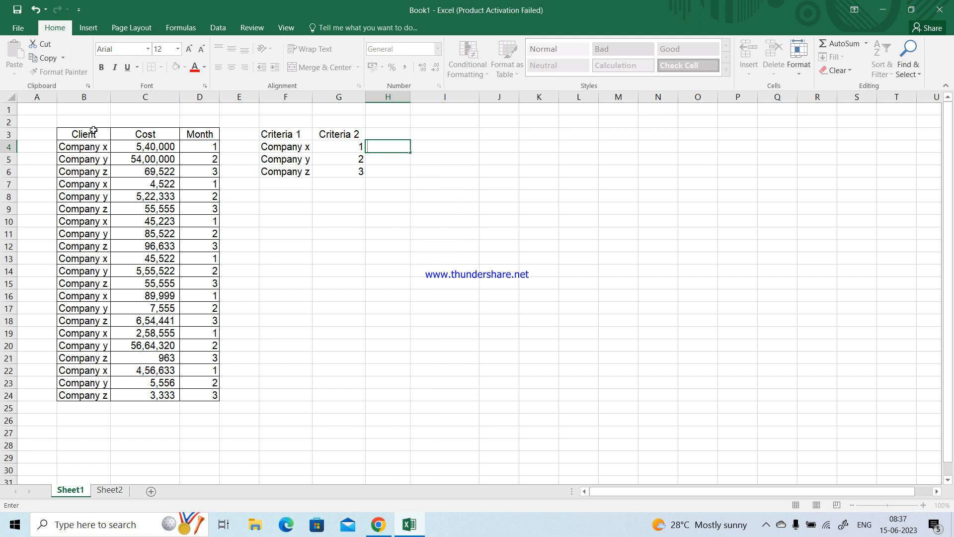
type("=")
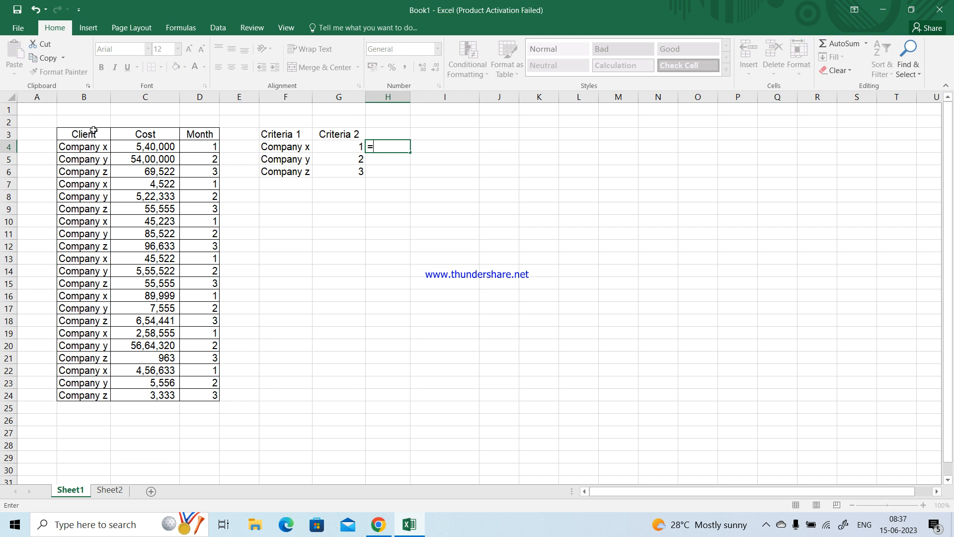
type("sum")
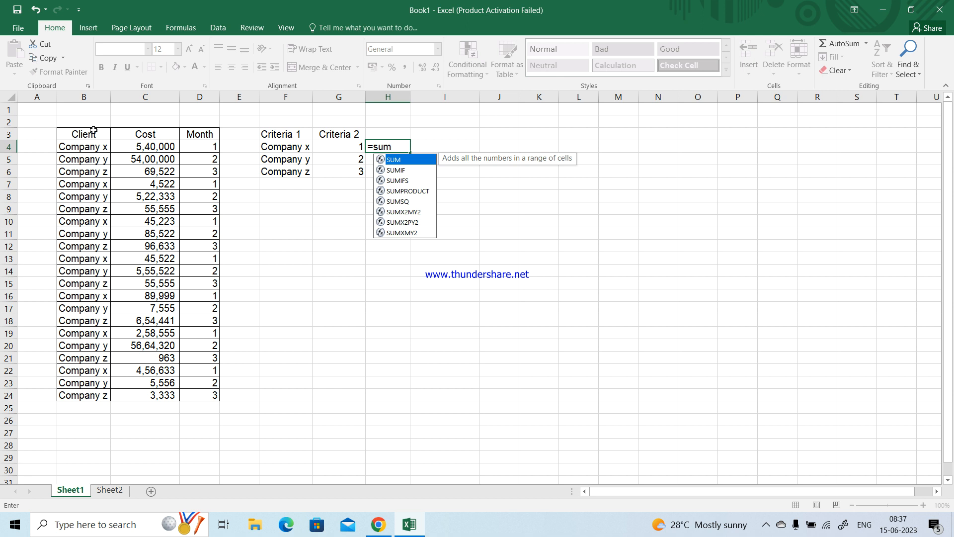
type("ifs")
key("Tab")
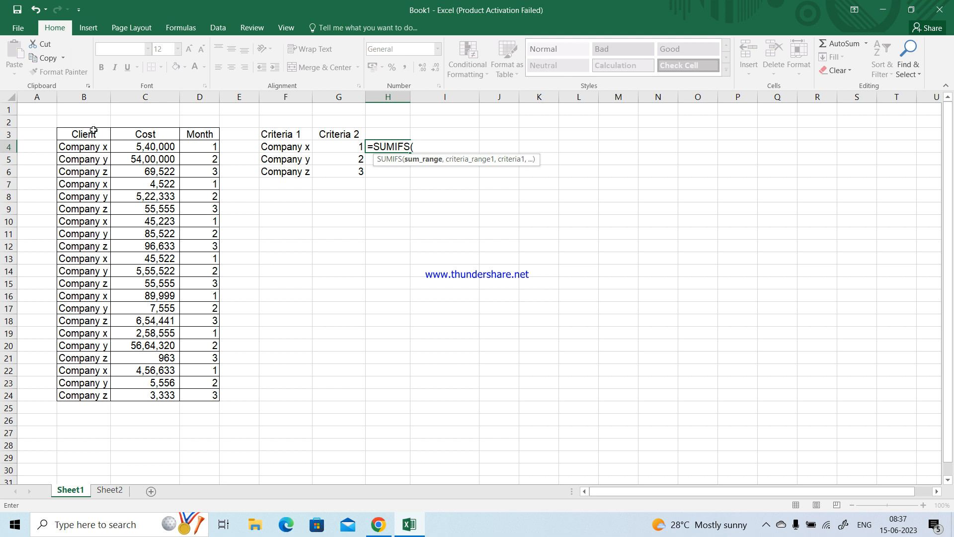
key("Left")
key("Left")
key("Left")
key("Left")
key("Left")
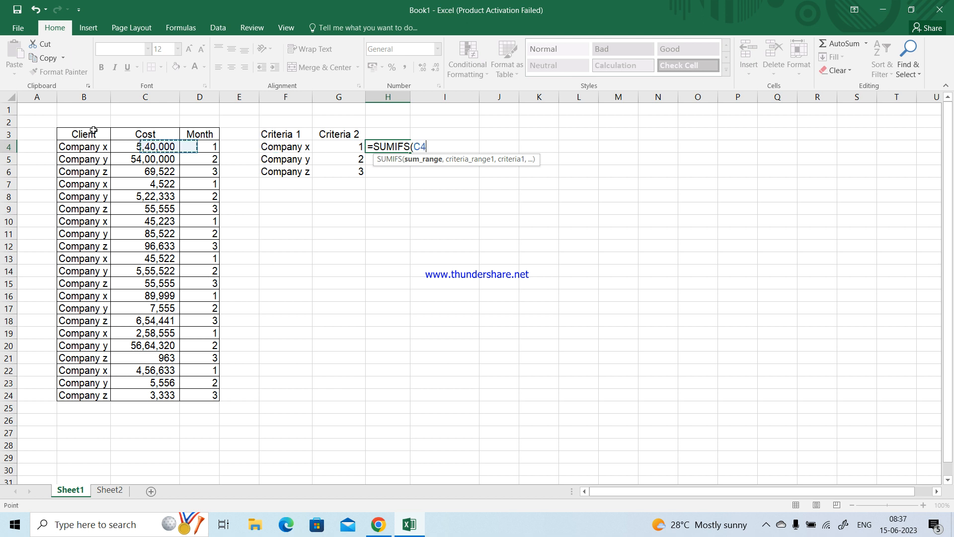
key("shift+Down")
key("shift+Down")
key("shift+Down")
key("shift+Down")
key("shift+Down")
key("shift+Down")
key("shift+Down")
key("shift+Down")
key("shift+Down")
key("shift+Down")
key("shift+Down")
key("shift+Down")
key("shift+Down")
key("shift+Down")
key("shift+Down")
key("shift+Down")
key("shift+Down")
key("shift+Down")
key("shift+Down")
key("shift+Down")
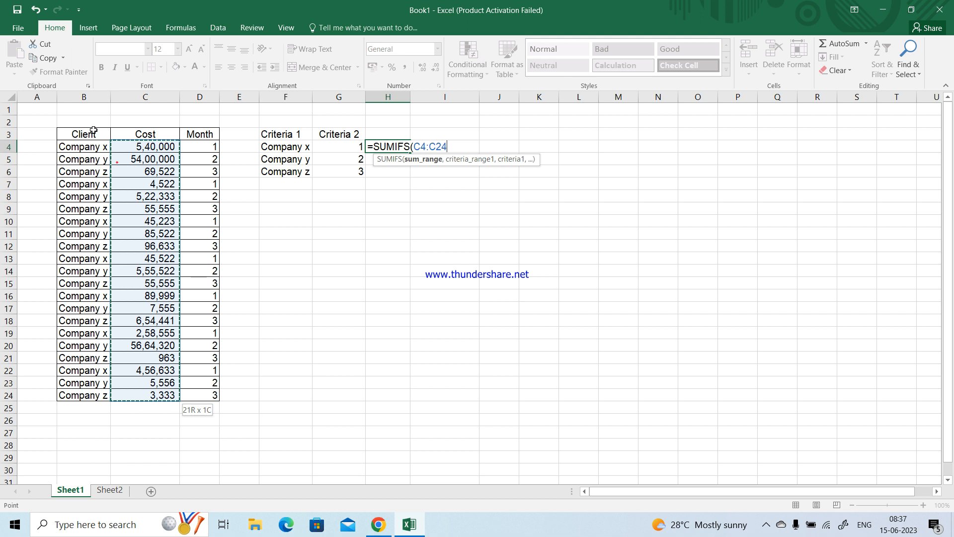
left_click_drag(93, 130, 100, 124)
key("Escape")
- Start a SUMIFS formula in cell H4 with the costs in C4:C24 as the sum range
type("=sum")
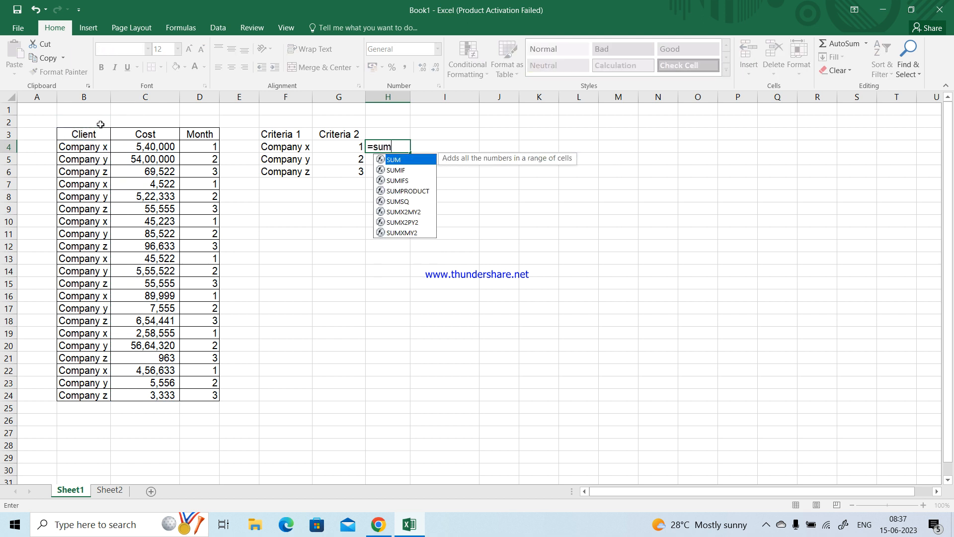
type("ifs")
key("Tab")
key("Left")
key("Left")
key("Left")
key("Left")
key("Left")
key("ctrl+shift+Down")
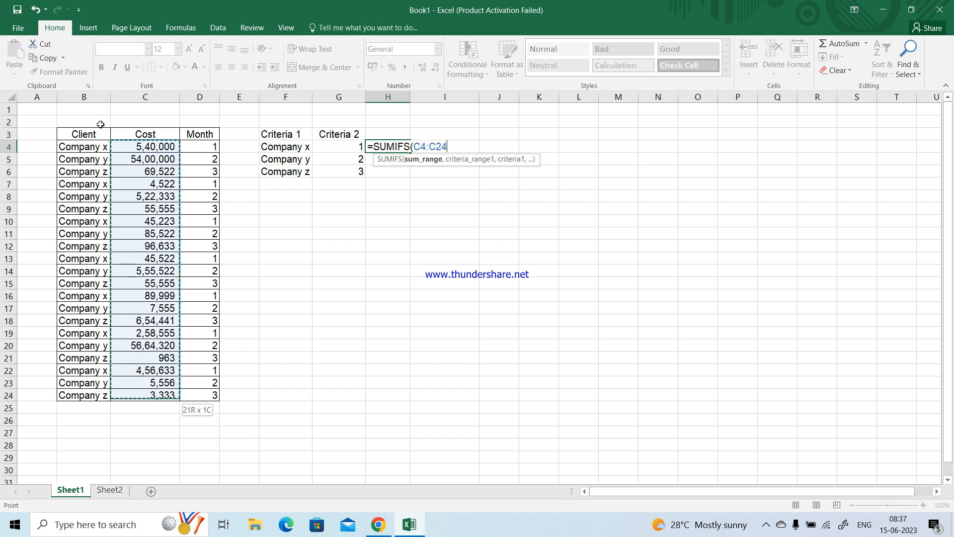
type(",")
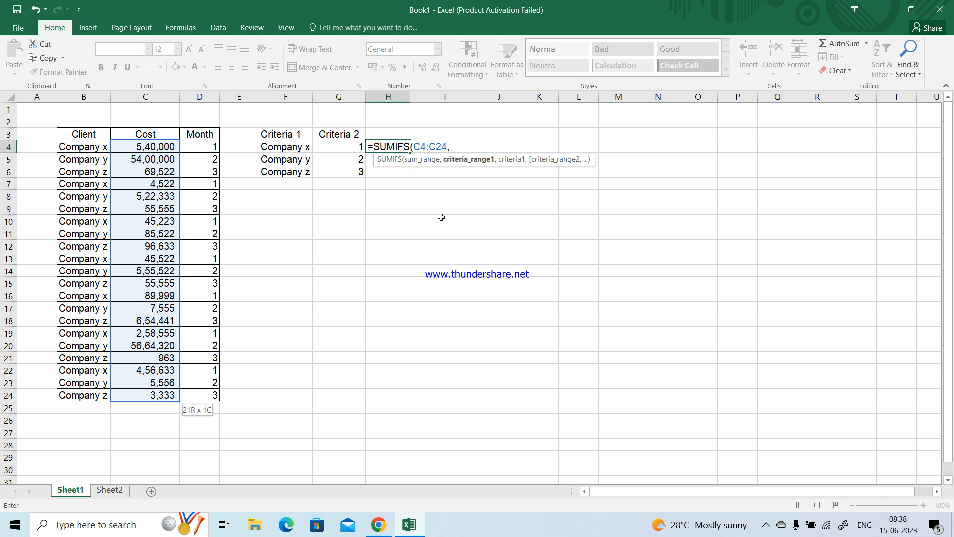
- Add the client names in B4:B24 as the first criteria range, with F4 as the first criterion
left_click(71, 147)
key("ctrl+shift+Down")
type(",")
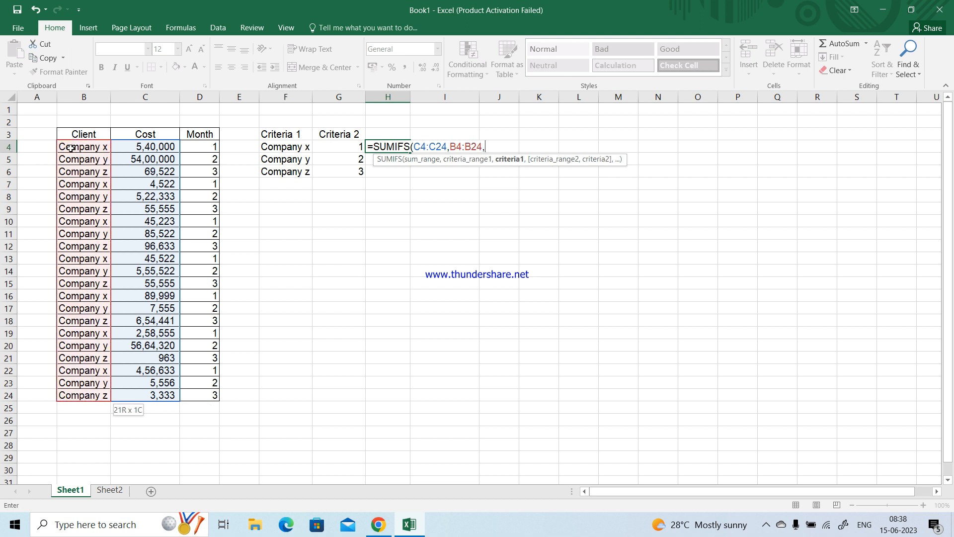
left_click(284, 148)
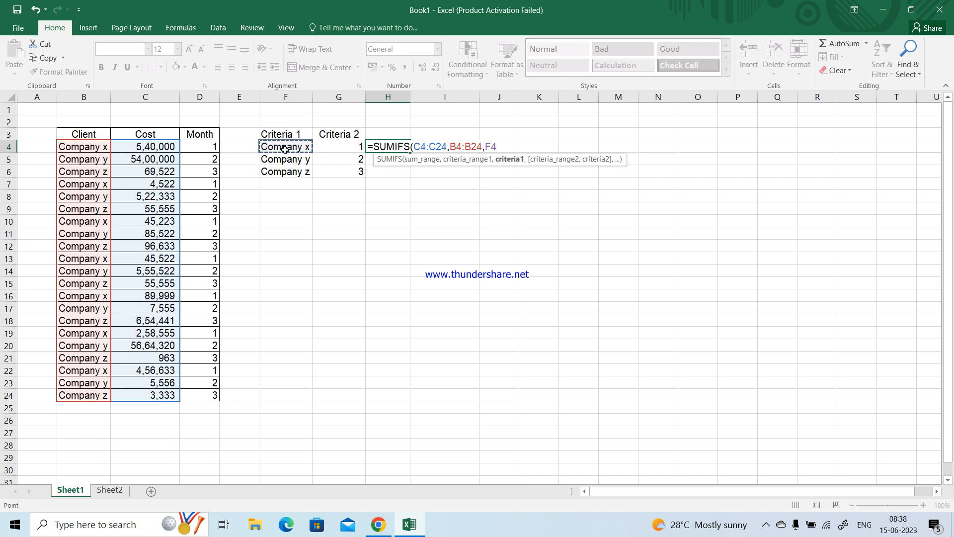
type(",")
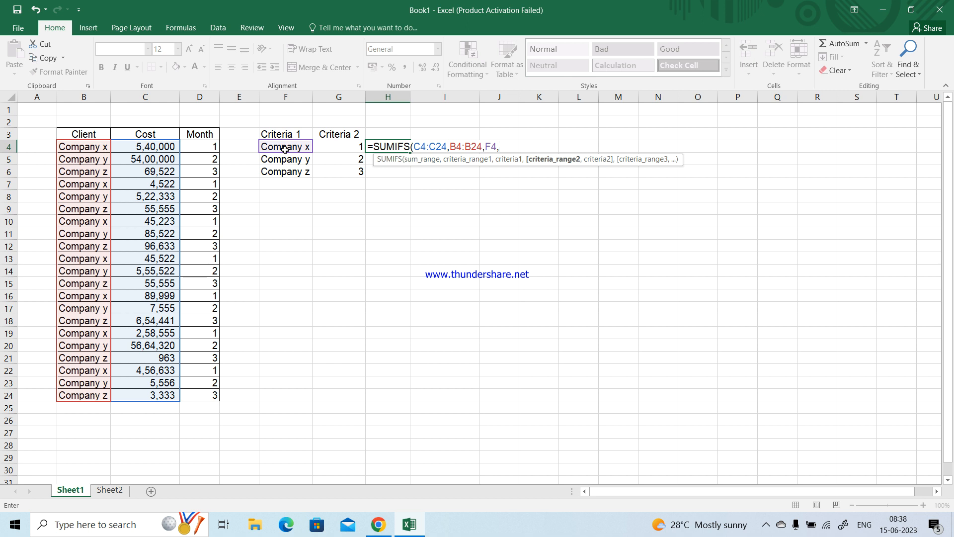
left_click(203, 150)
key("ctrl+shift+Down")
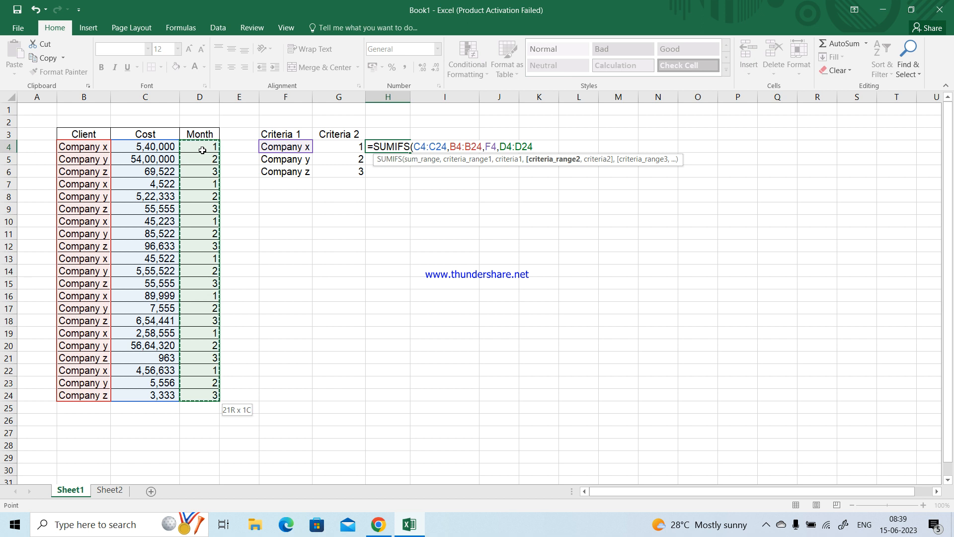
left_click(343, 148)
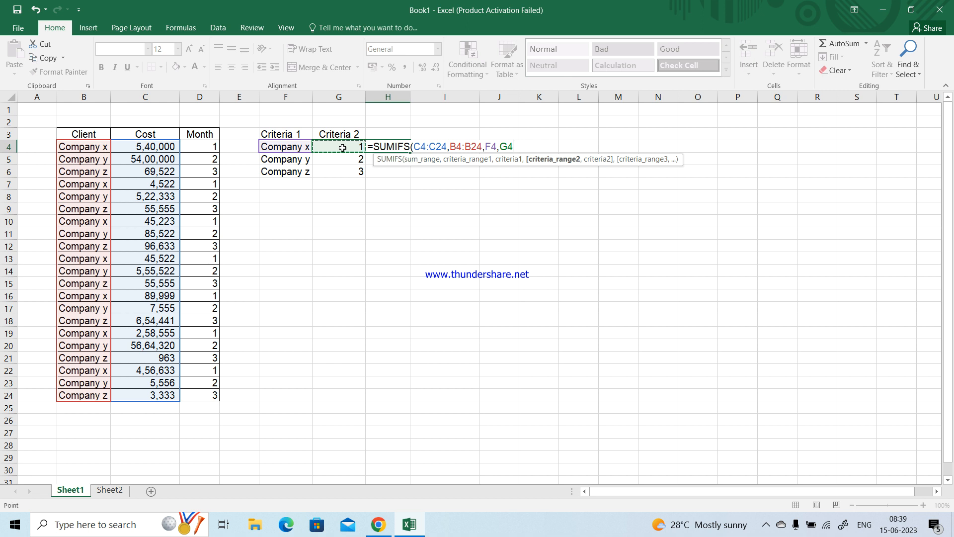
key("BackSpace")
key("BackSpace")
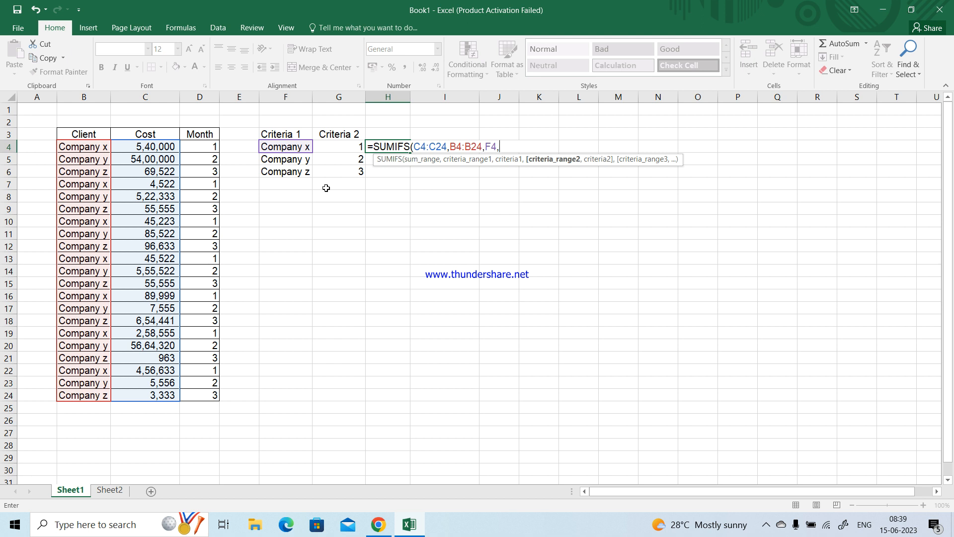
- Add the months in D4:D24 as the second criteria range with G4 as its criterion, and complete the SUMIFS formula
left_click(192, 148)
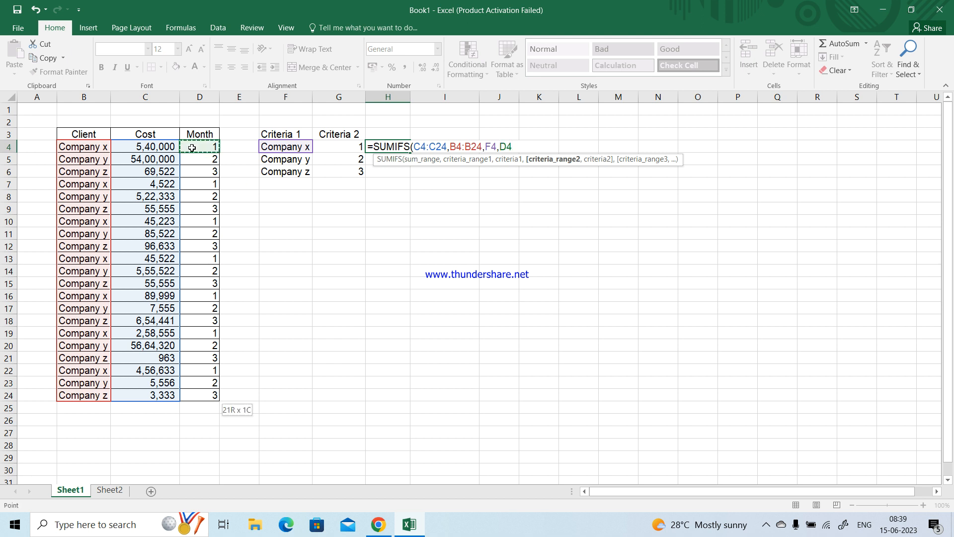
key("ctrl+shift+Down")
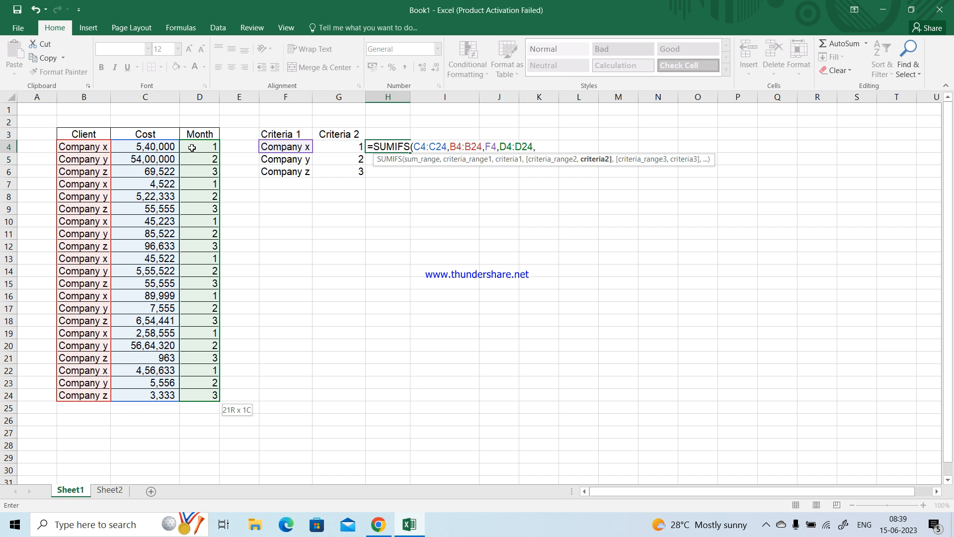
left_click(339, 148)
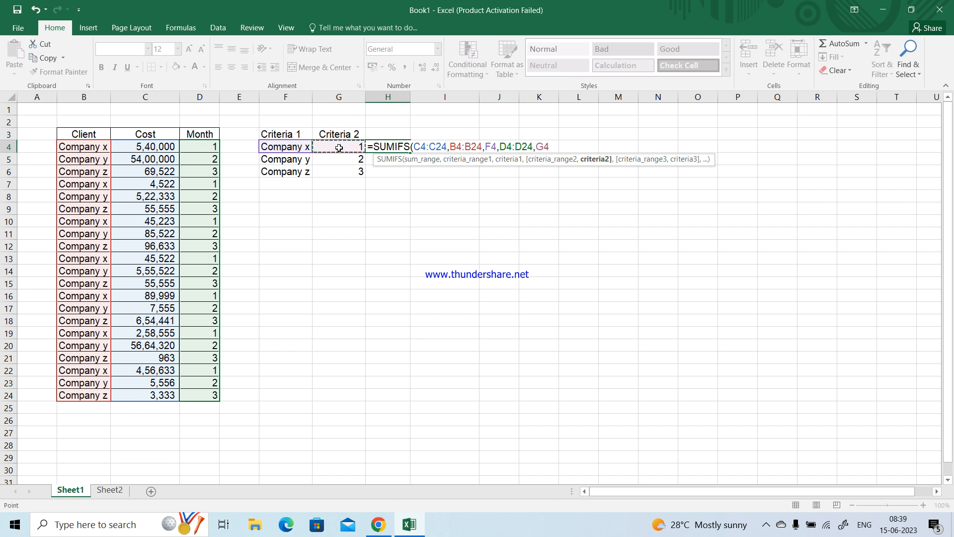
type(")")
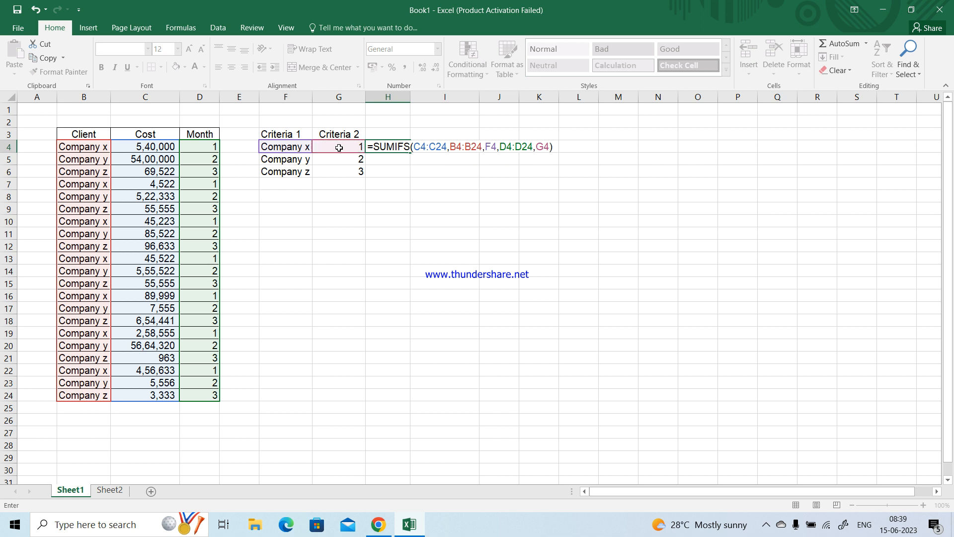
key("Return")
key("Up")
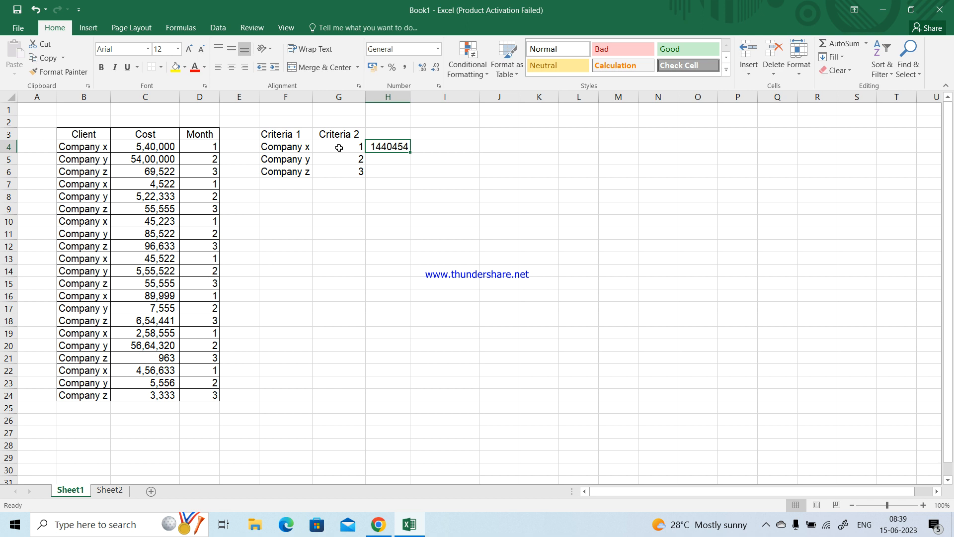
- Format the total in H4 with the comma style and no decimal places
key("alt+h")
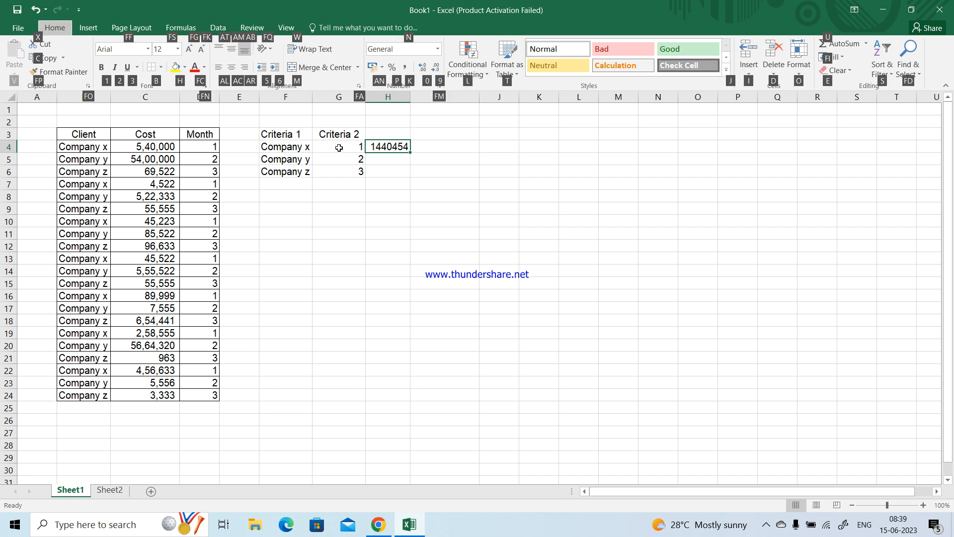
key("k")
key("alt+h")
key("9")
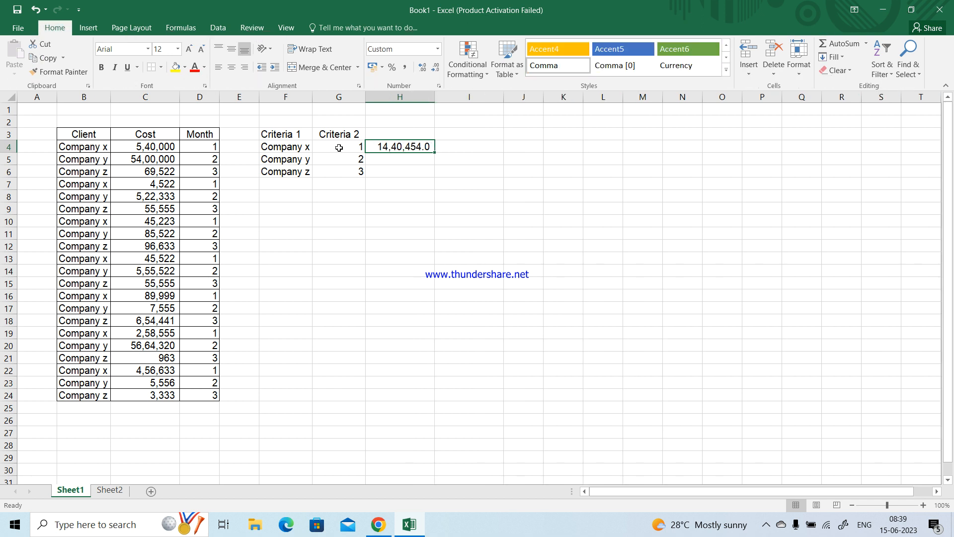
key("alt+h")
key("9")
- Copy the SUMIFS formula from H4 into H5:H6 for Company y and Company z
key("Down")
key("Up")
key("ctrl+c")
key("Down")
key("shift+Down")
key("ctrl+v")
key("shift+Up")
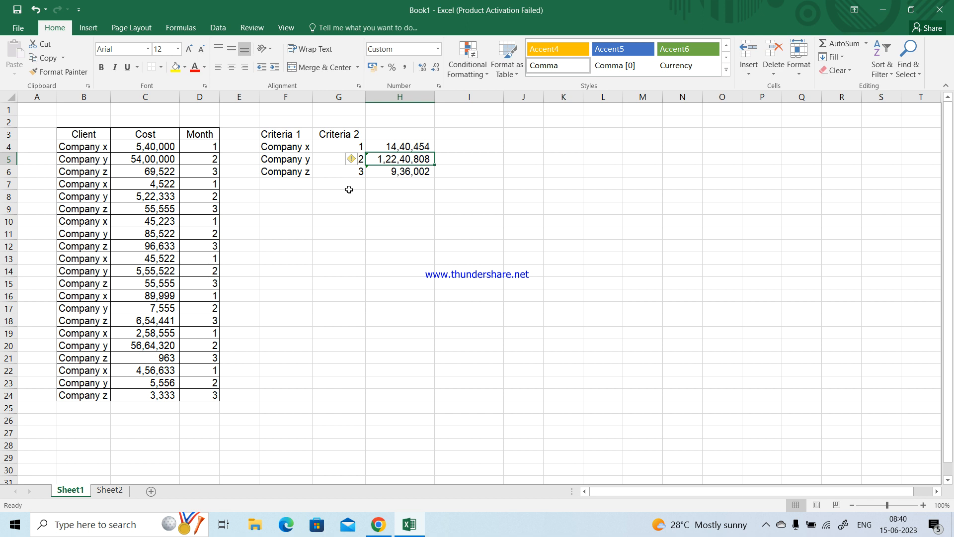
- Ignore the Formula Omits Adjacent Cells error flagged in cells H5 and H6
left_click(352, 159)
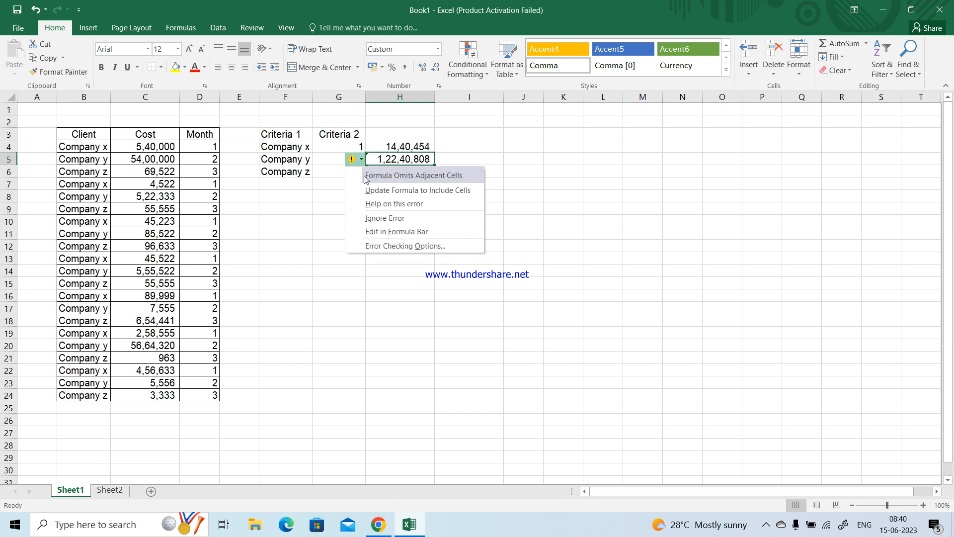
left_click(384, 218)
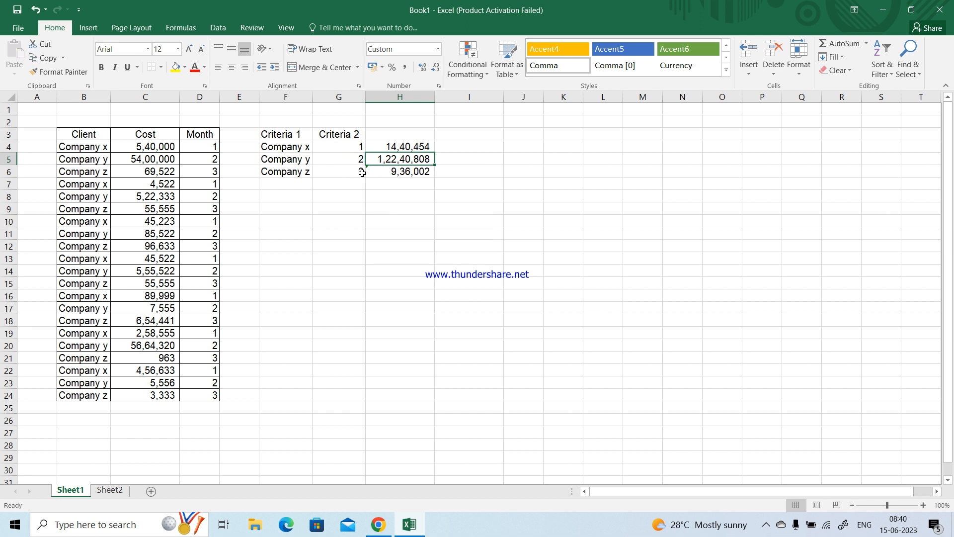
left_click(381, 173)
left_click(352, 172)
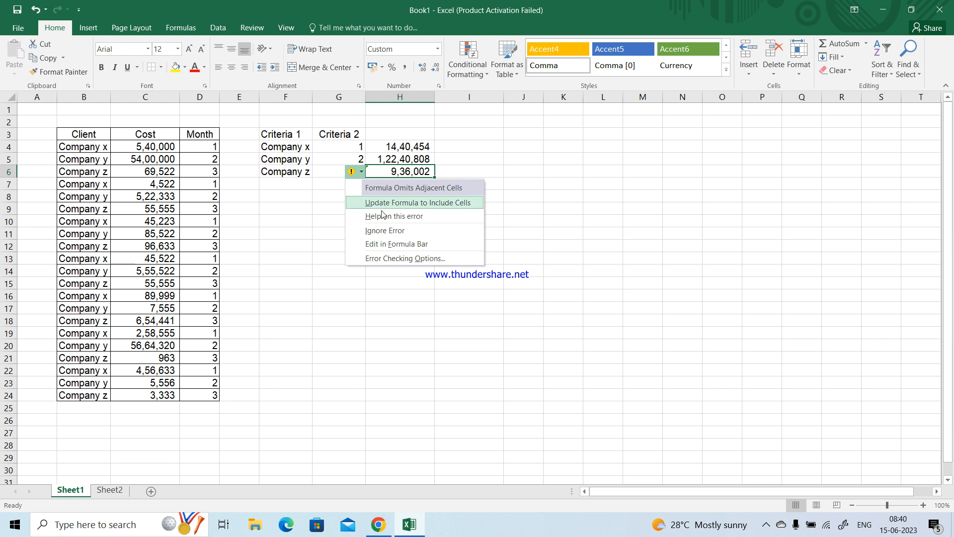
left_click(382, 231)
left_click(438, 229)
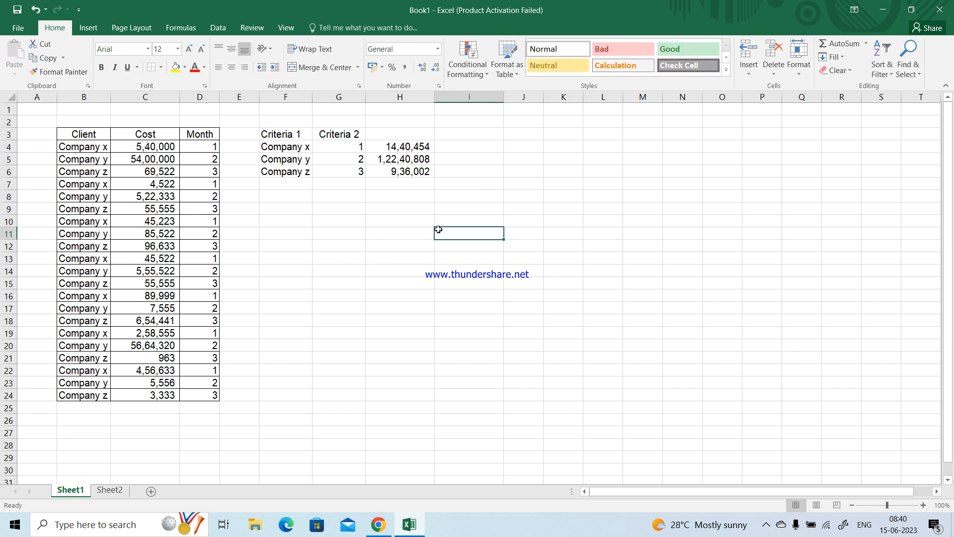
- Enter the heading Cost in cell H3, above the SUMIFS totals
left_click(400, 171)
left_click(383, 135)
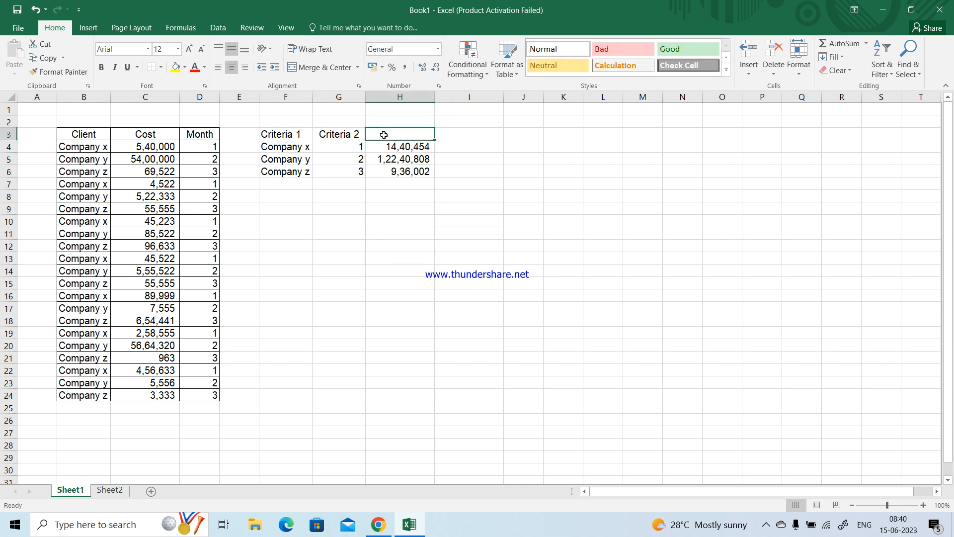
type("Answwe")
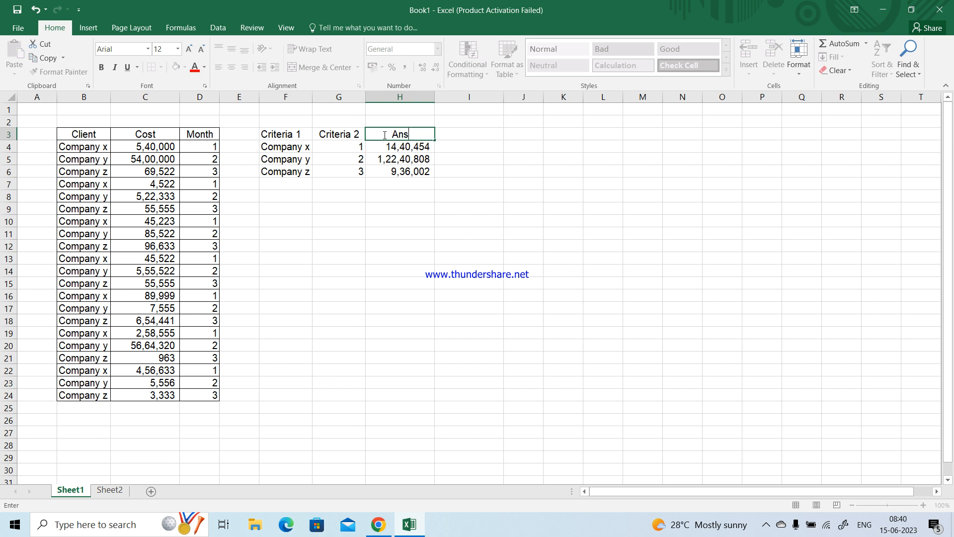
key("BackSpace")
key("BackSpace")
key("BackSpace")
type("wer")
key("BackSpace")
key("BackSpace")
key("BackSpace")
key("BackSpace")
key("BackSpace")
key("BackSpace")
type("Cost")
key("Return")
- Apply all borders to the criteria table in F3:H6
key("Up")
key("Left")
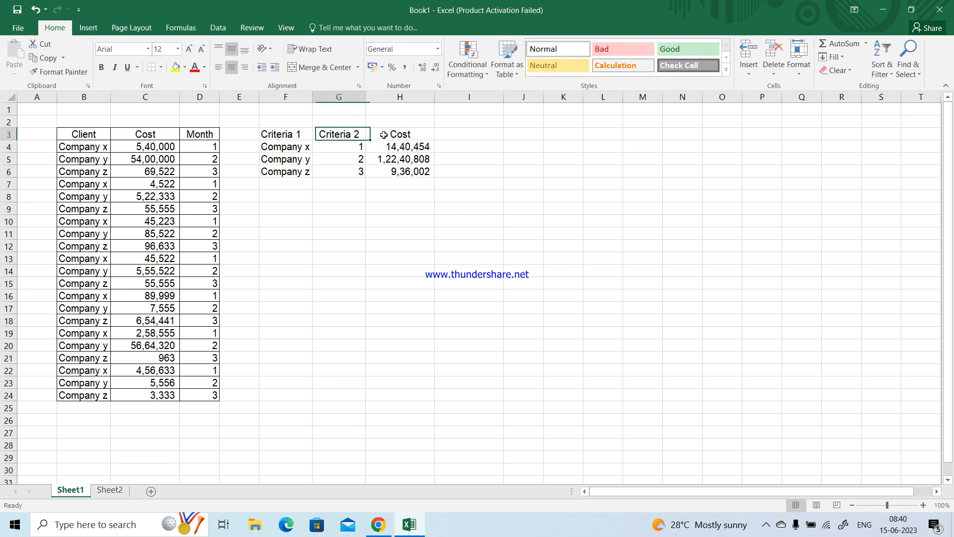
key("Left")
key("shift+Right")
key("shift+Down")
key("shift+Down")
key("shift+Right")
key("shift+Down")
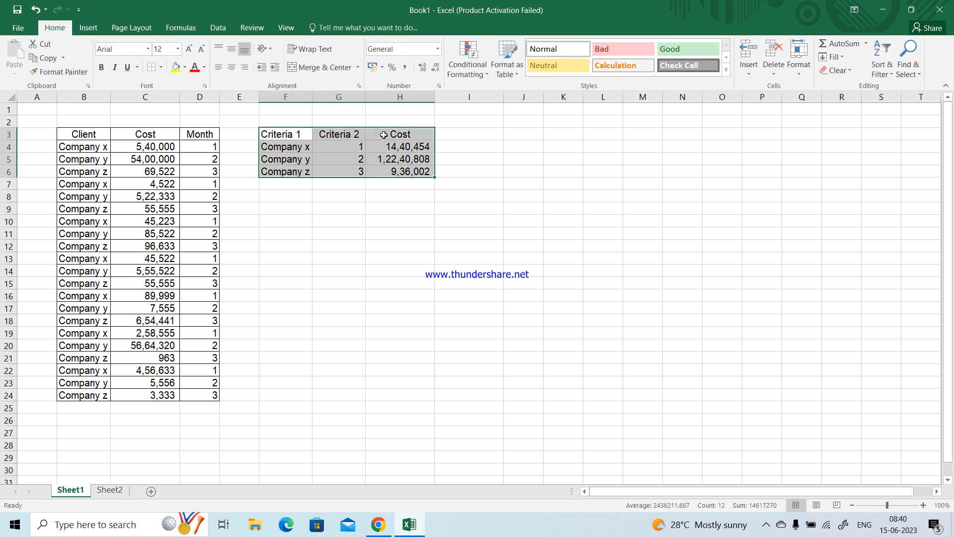
key("alt+h")
key("b")
key("a")
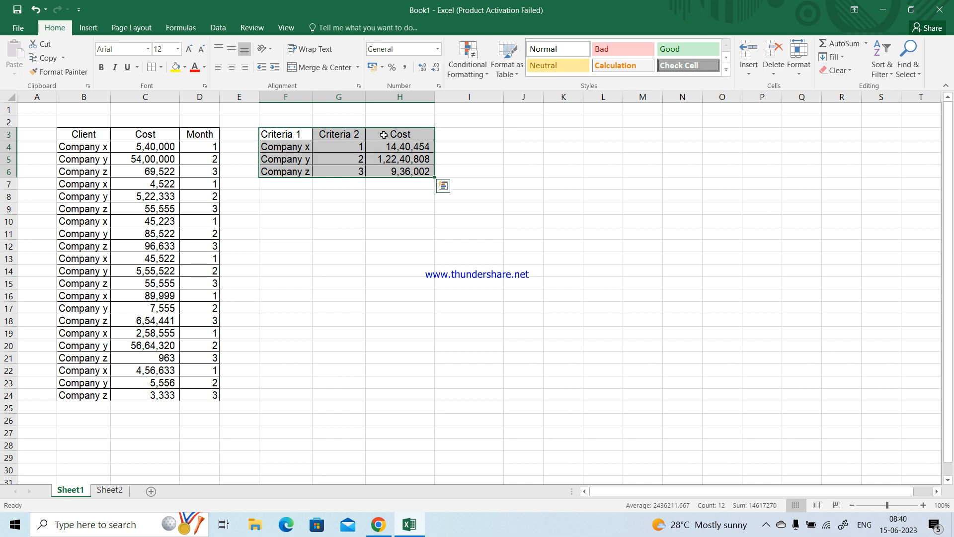
- Center the criteria table's headings in F3:H3 horizontally
left_click(302, 134)
key("shift+Right")
key("shift+Right")
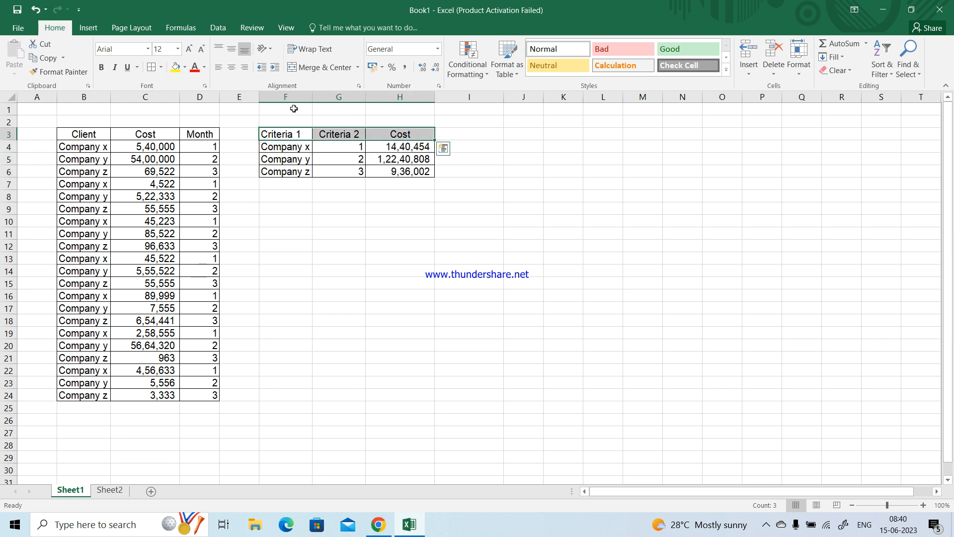
left_click(230, 67)
left_click(306, 223)
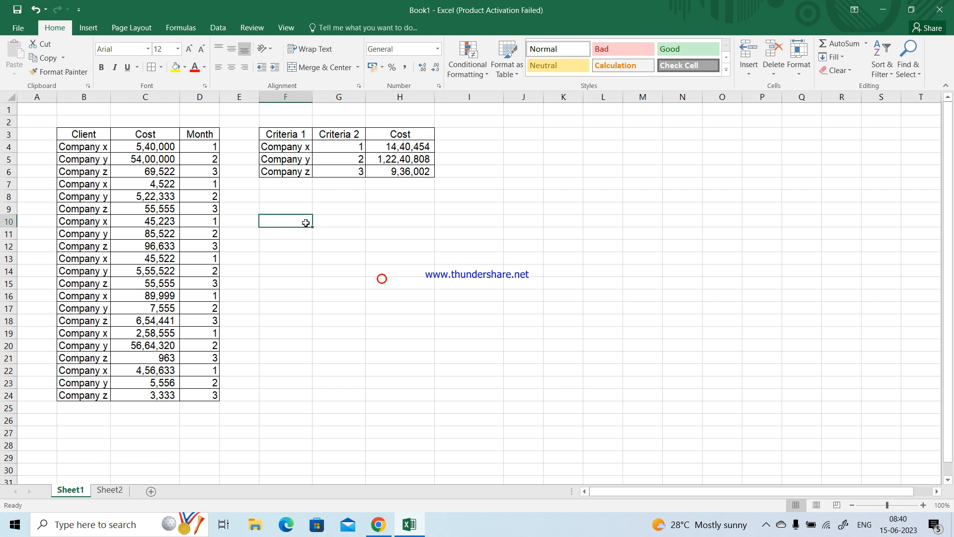
- Add filters to the source table's header row B3:D3
left_click(83, 134)
key("shift+Right")
key("shift+Right")
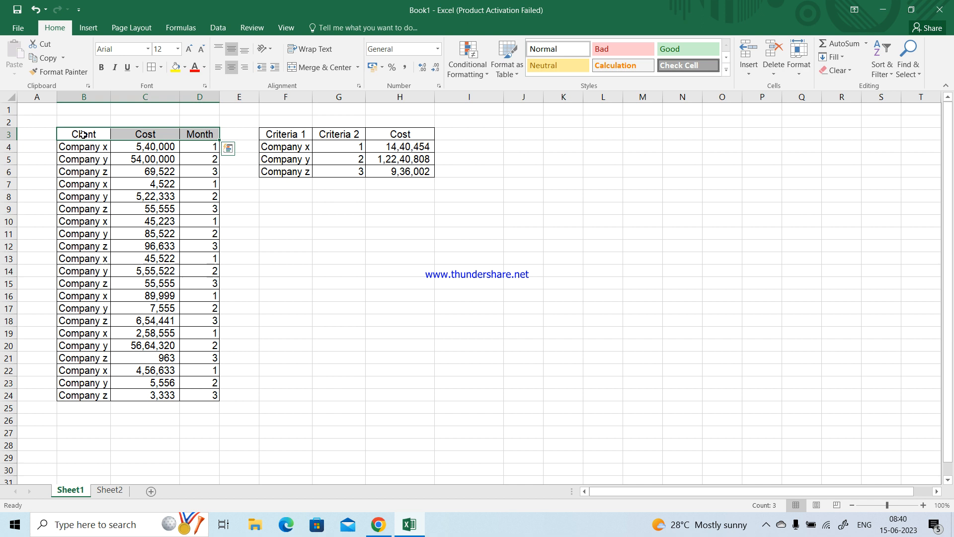
key("ctrl+shift+l")
- Filter the Client column to Company x and select its visible Cost values to check their sum
left_click(104, 135)
left_click(64, 255)
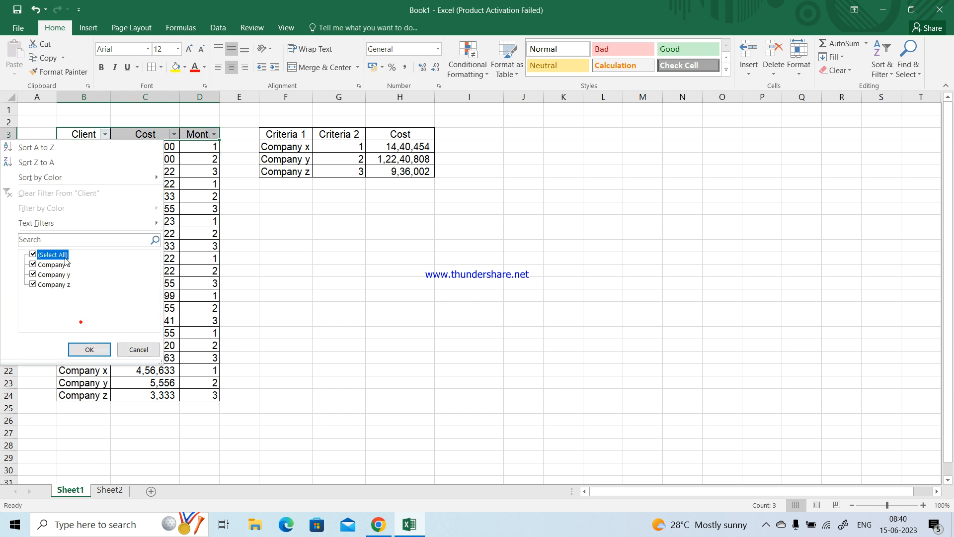
left_click(59, 265)
left_click(85, 349)
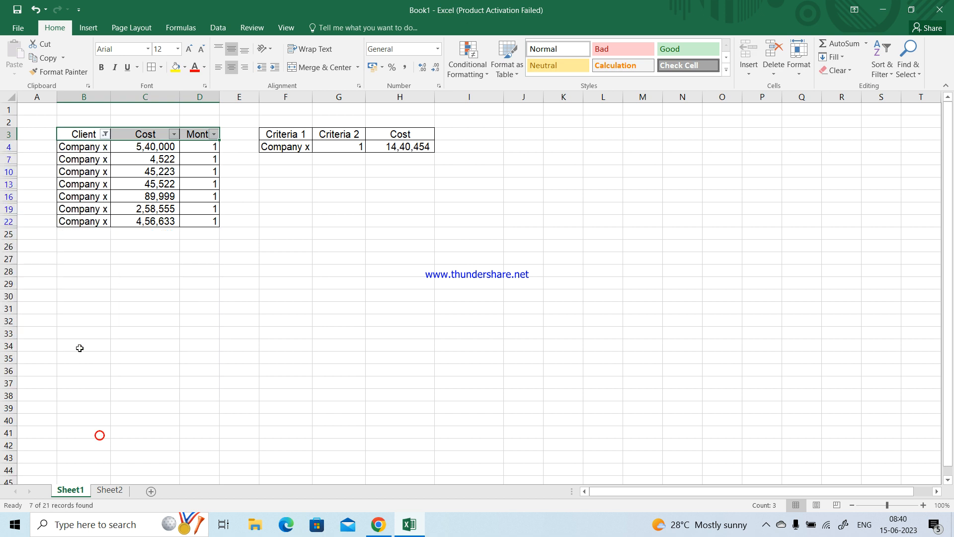
left_click(141, 149)
key("ctrl+shift+Down")
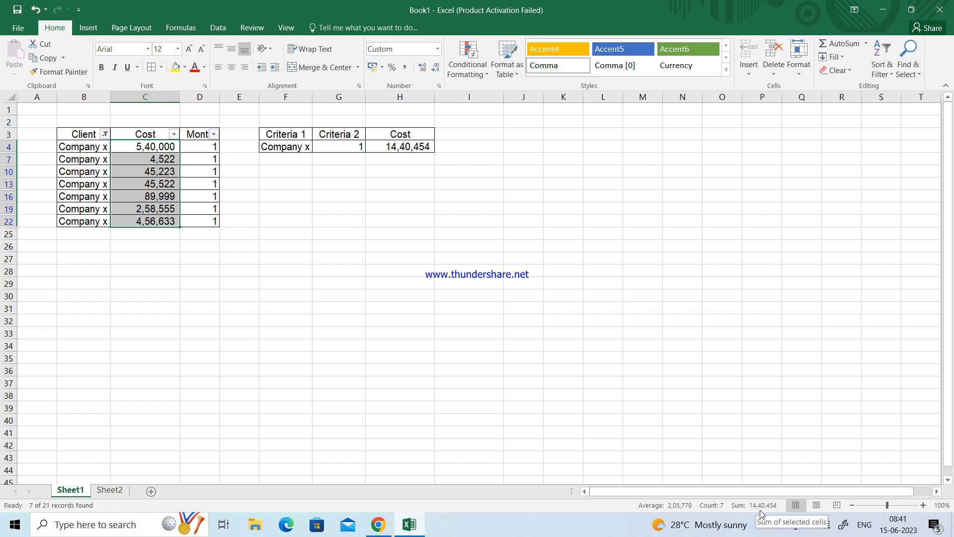
- Change the Client filter to show only Company y
left_click(105, 134)
left_click(56, 266)
left_click(54, 276)
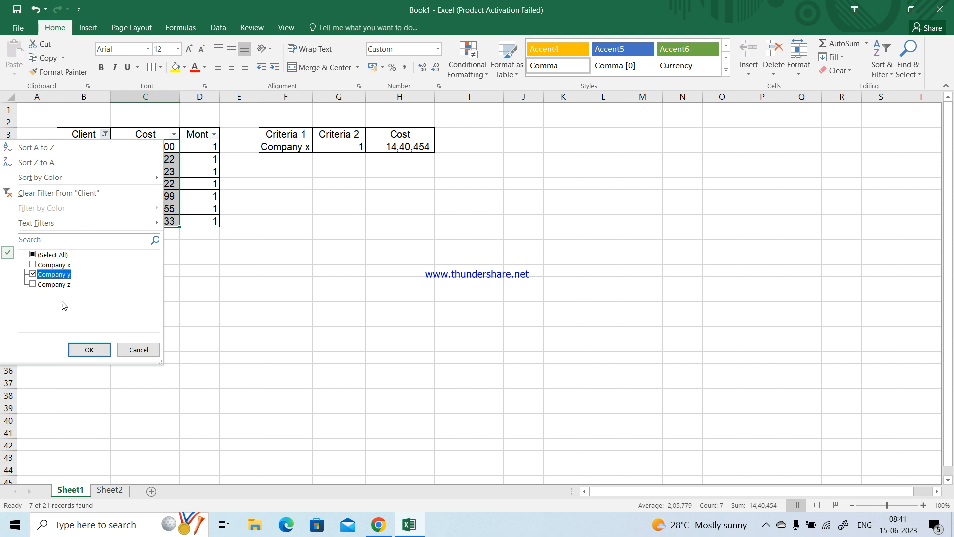
left_click(88, 350)
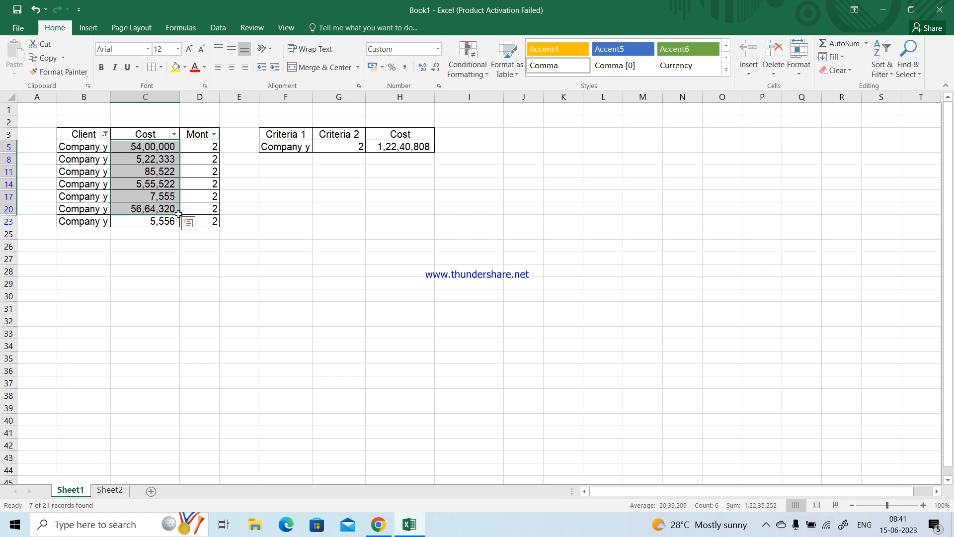
- Select all visible Company y costs to compare their sum with the SUMIFS total
left_click_drag(177, 214, 158, 151)
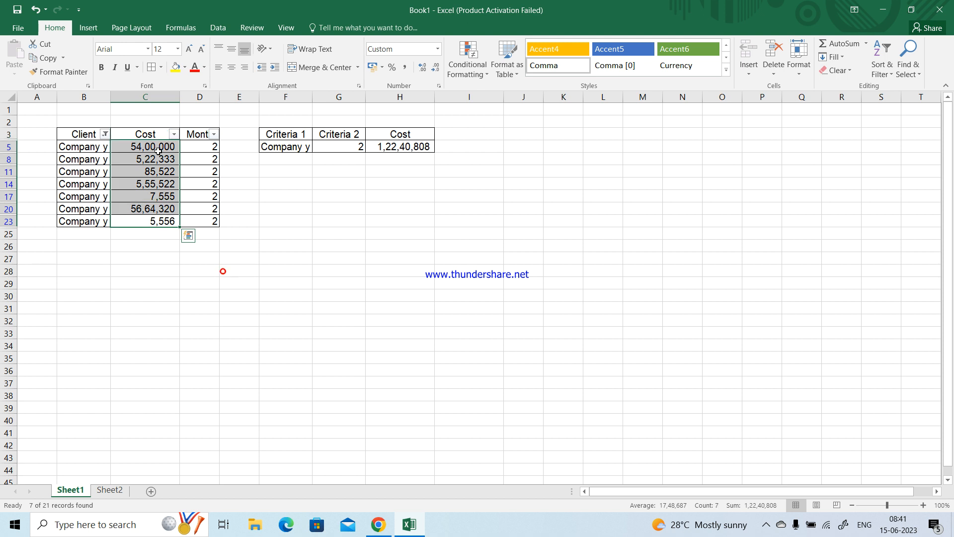
left_click(158, 151)
key("shift+Down")
key("shift+Down")
key("shift+Down")
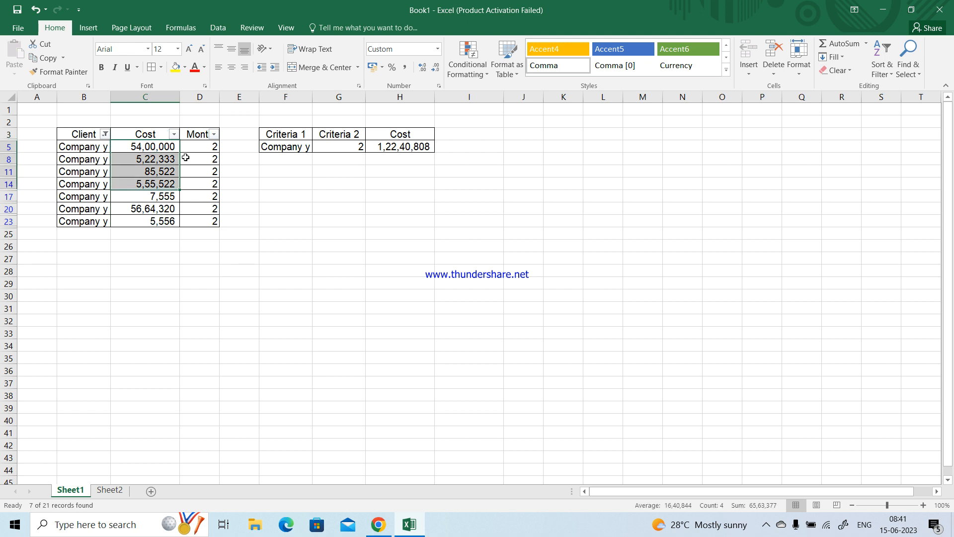
key("shift+Down")
key("shift+Down")
key("shift+Down")
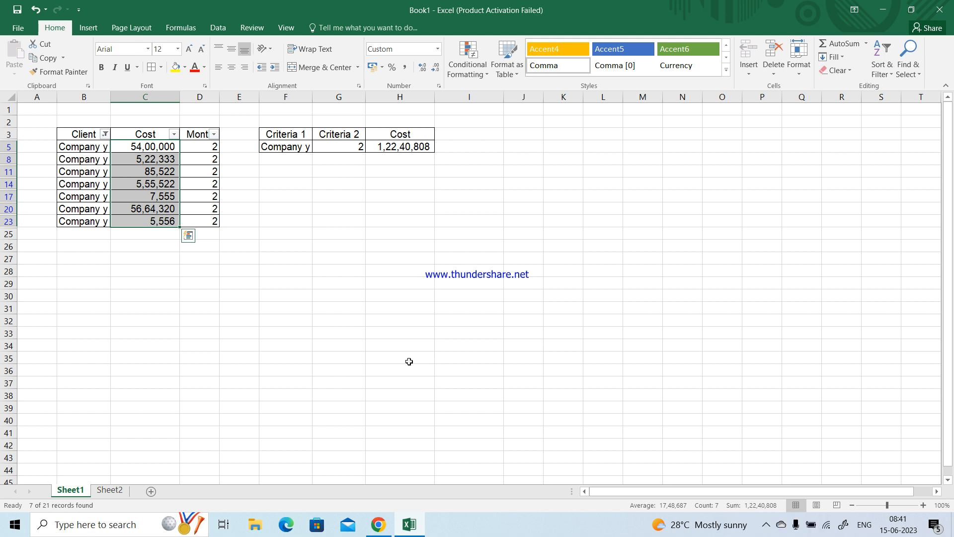
left_click(386, 361)
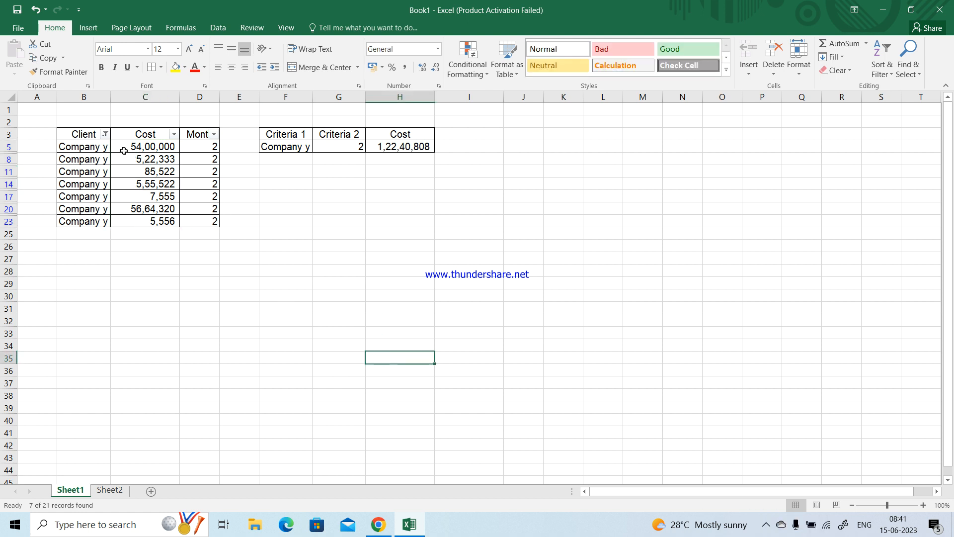
- Change the Client filter to show only Company z
left_click(105, 134)
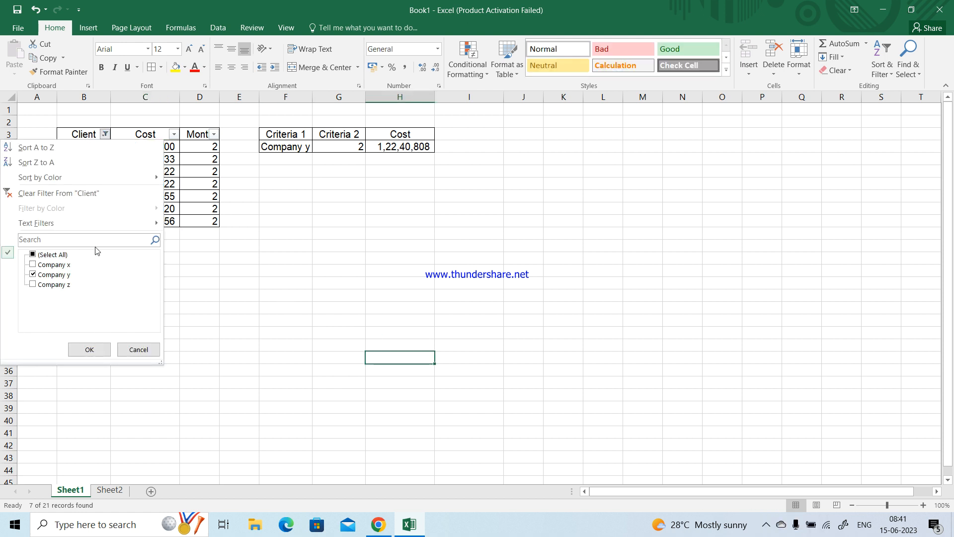
left_click(60, 276)
left_click(54, 285)
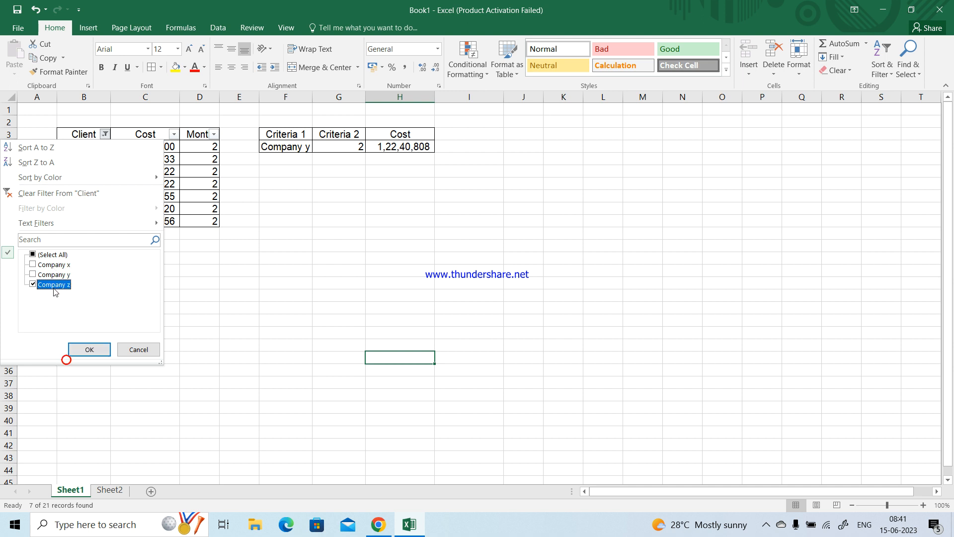
left_click(89, 350)
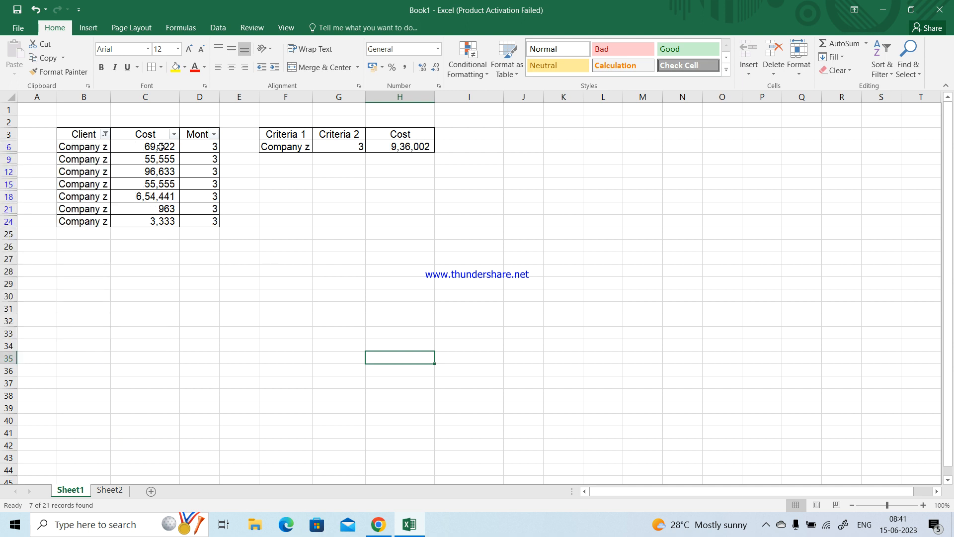
- Select all visible Company z costs to compare their sum with the SUMIFS total
left_click(161, 147)
key("shift+Down")
key("shift+Down")
key("shift+Down")
key("shift+Down")
key("shift+Down")
key("shift+Down")
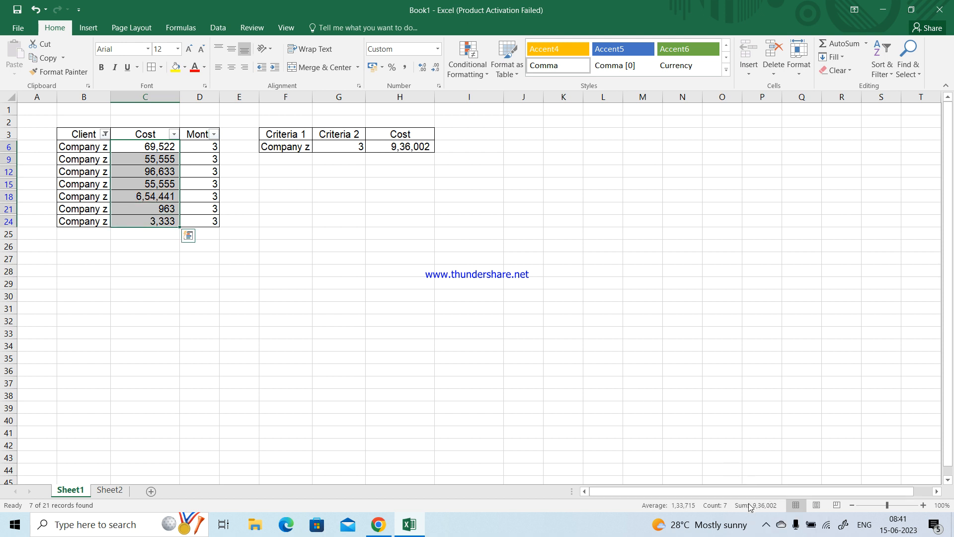
left_click_drag(745, 434, 517, 271)
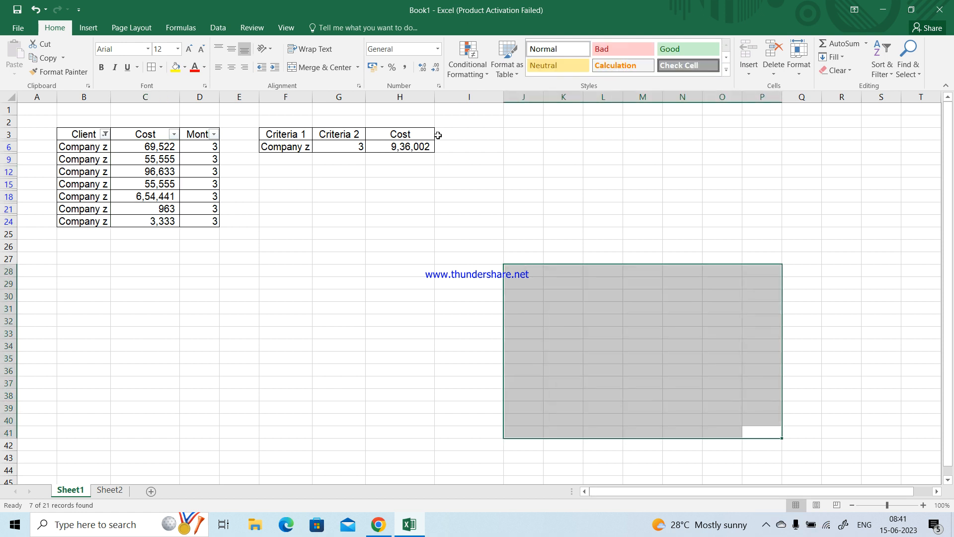
left_click(439, 167)
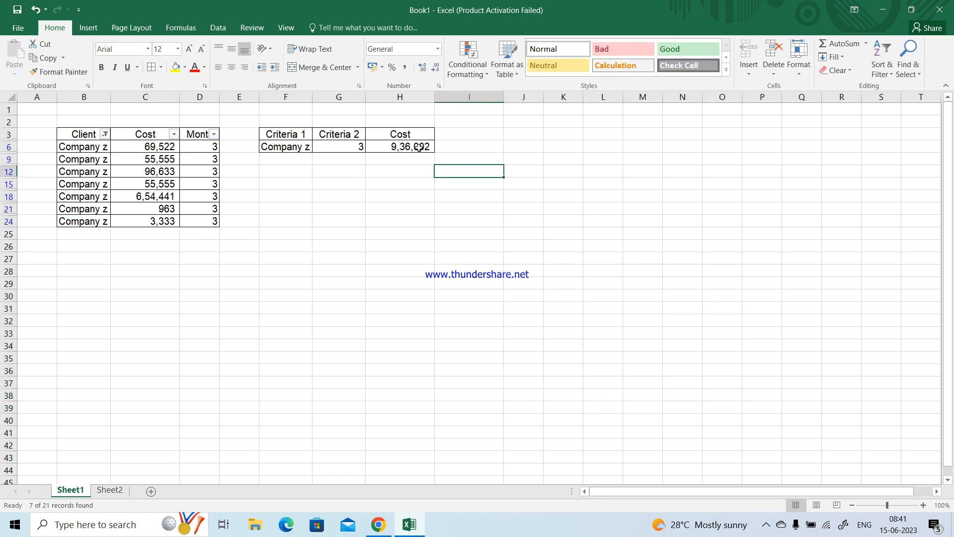
left_click(386, 187)
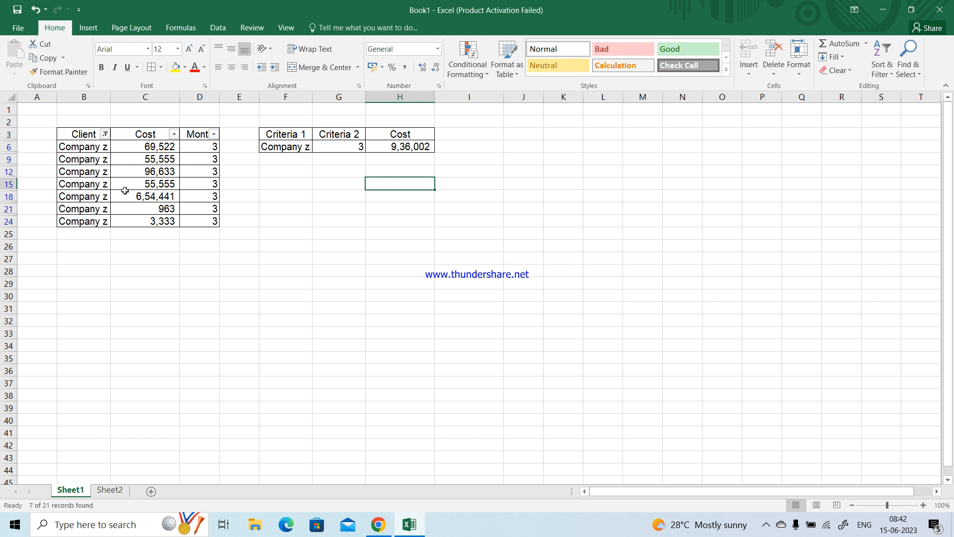
- Remove the filters from the source table's headers in B3:D3 to show all rows again
left_click(81, 133)
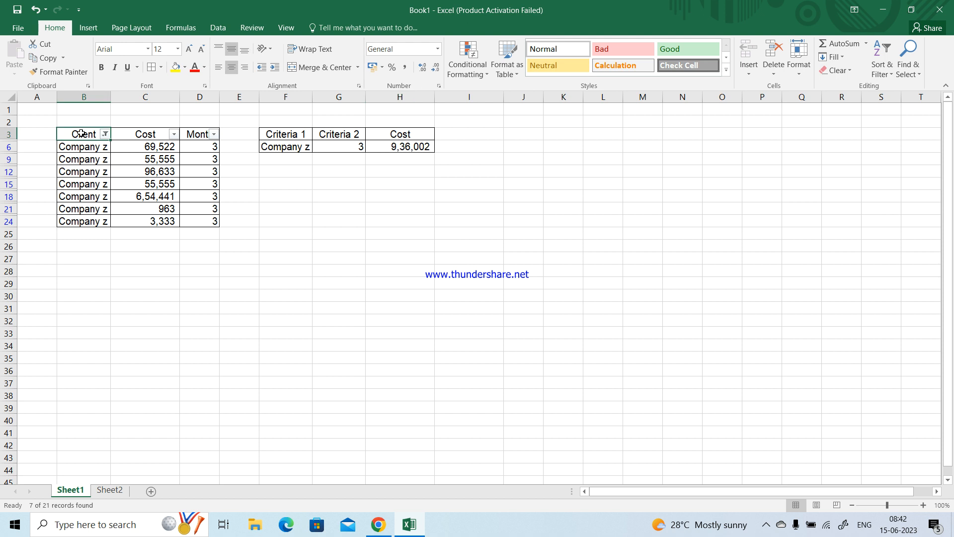
key("shift+Right")
key("shift+Right")
key("shift+Right")
key("shift+Right")
key("shift+Left")
key("shift+Left")
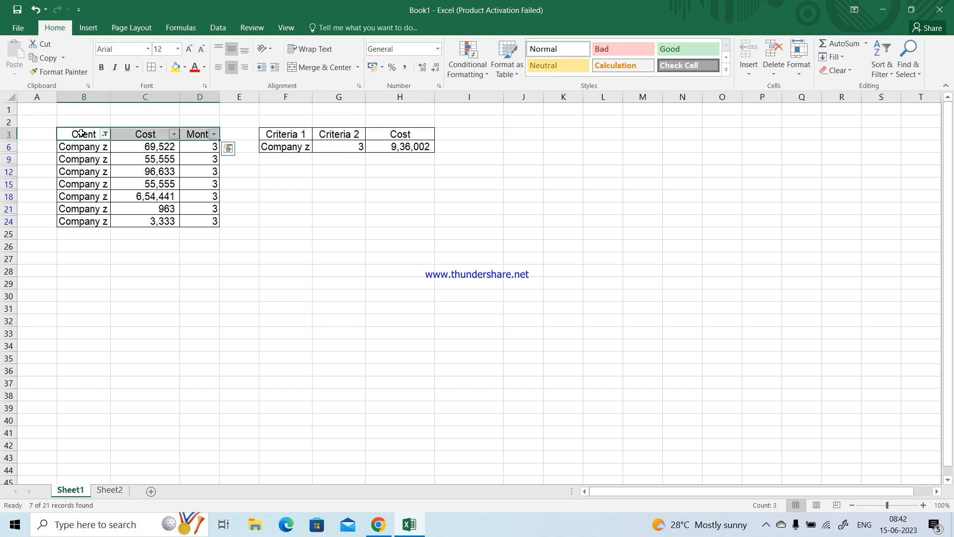
key("ctrl+shift+l")
left_click(318, 271)
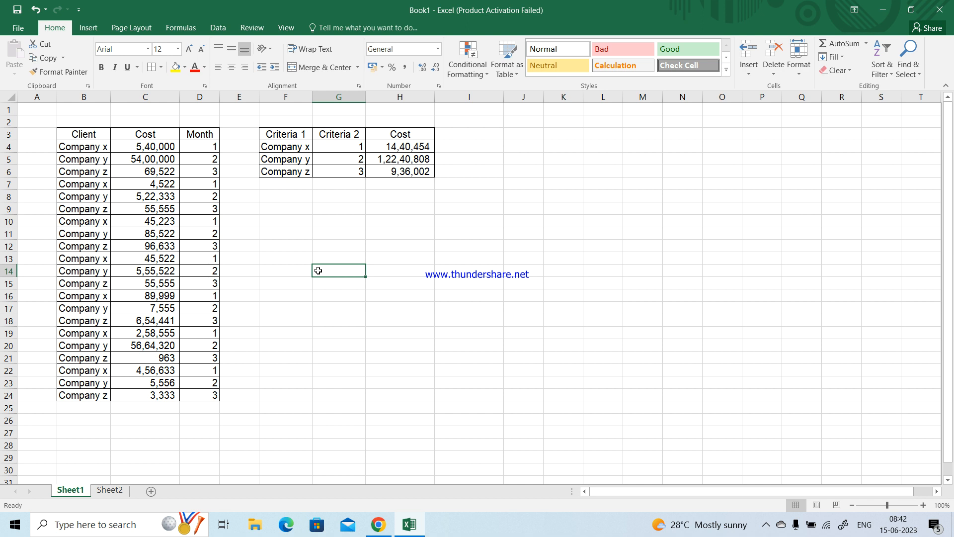
left_click_drag(318, 270, 198, 233)
left_click(298, 217)
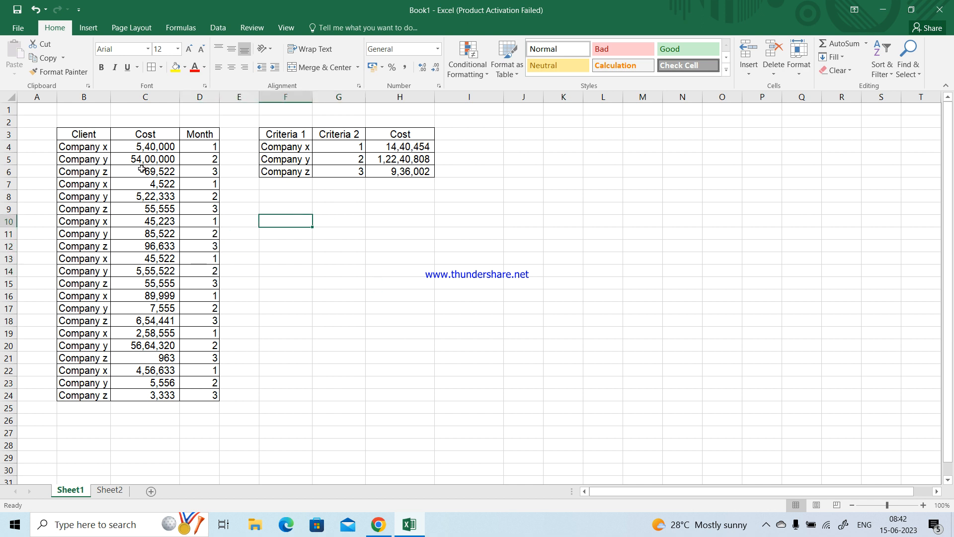
- Try to insert a PivotTable from the source table B3:D24 on the existing worksheet at cell H16
left_click(80, 134)
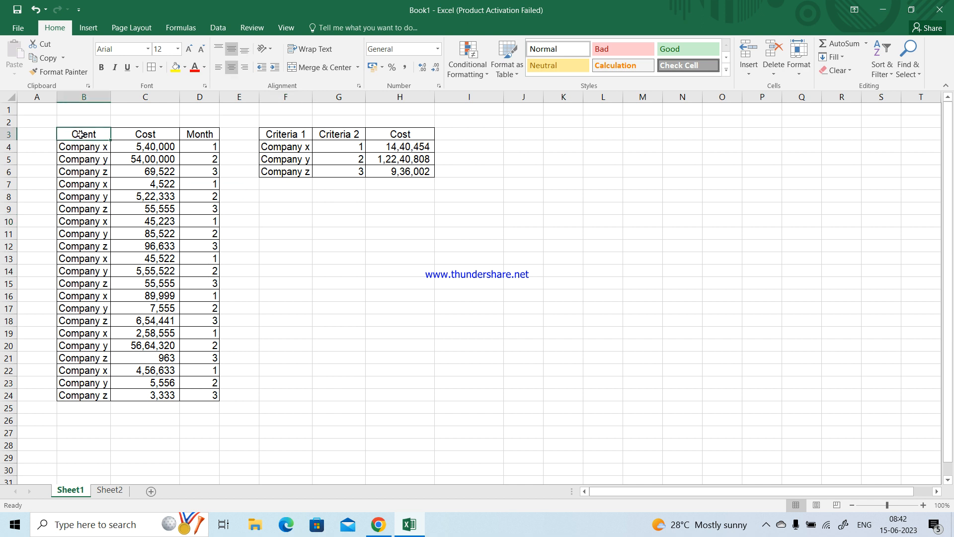
key("ctrl+shift+Right")
key("ctrl+shift+Down")
key("alt")
type("nvt")
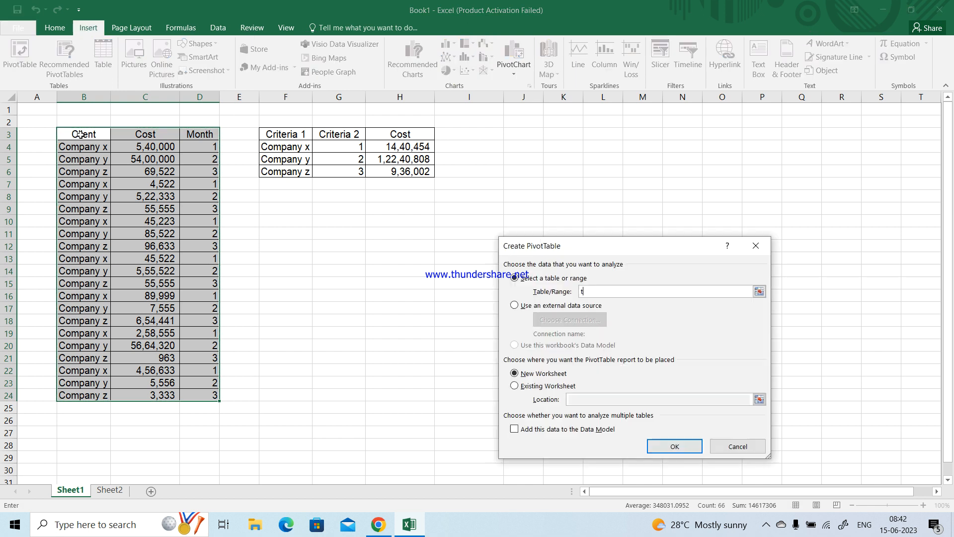
key("Escape")
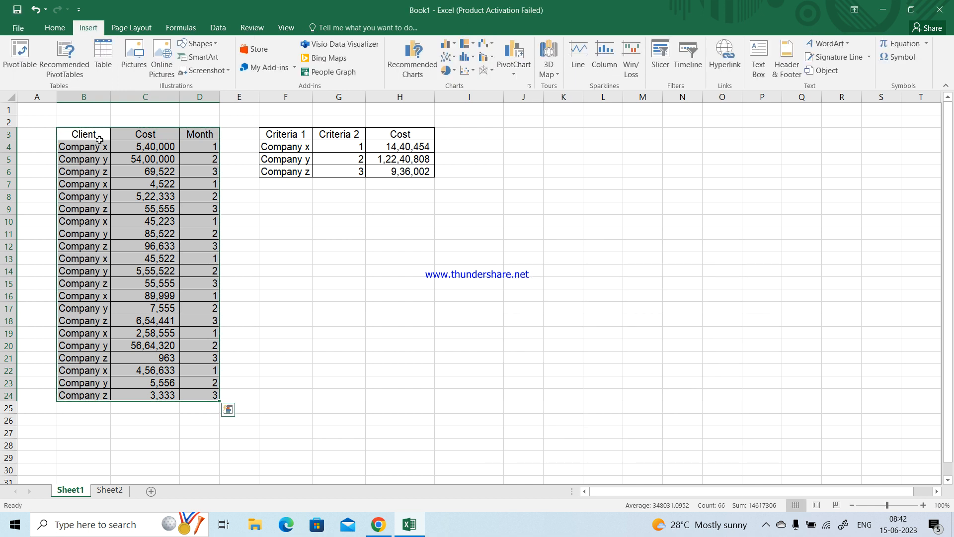
key("alt")
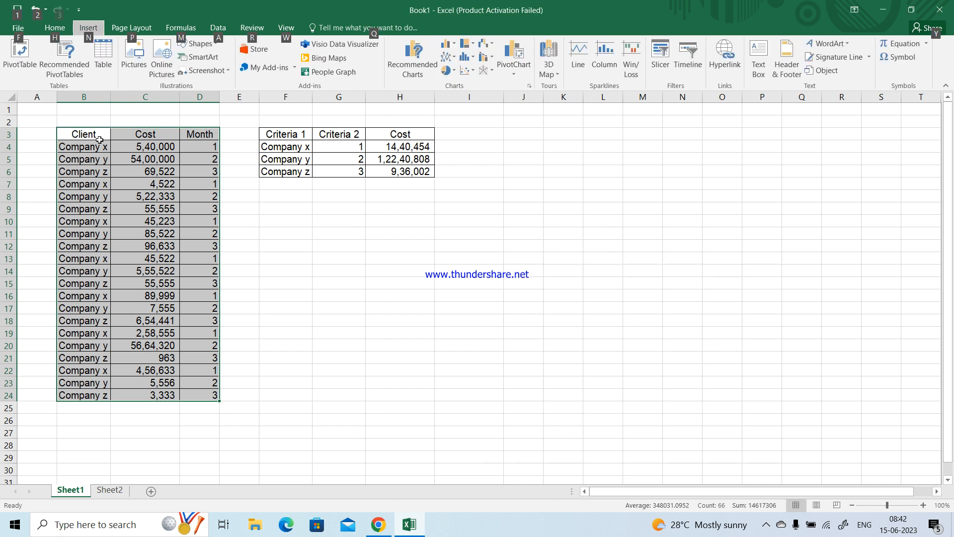
type("nvt")
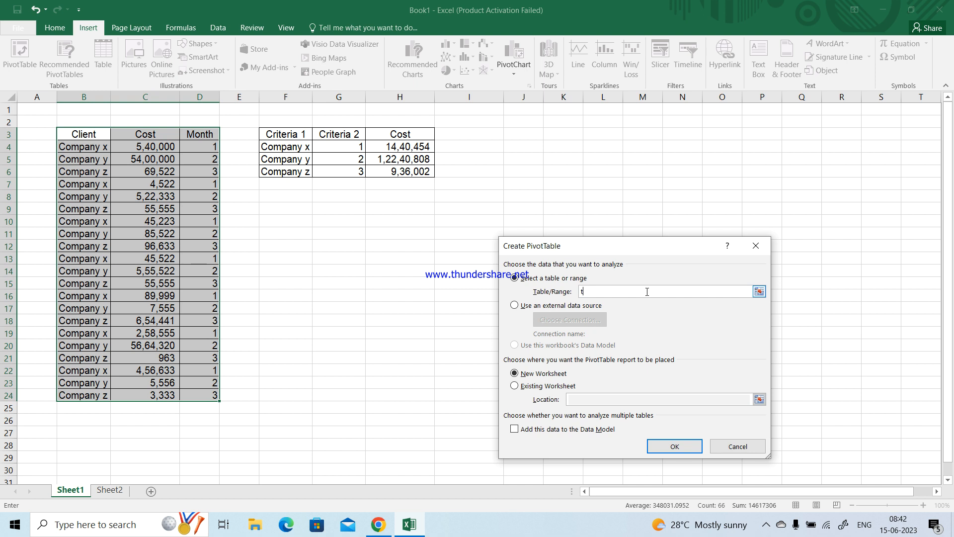
left_click(529, 386)
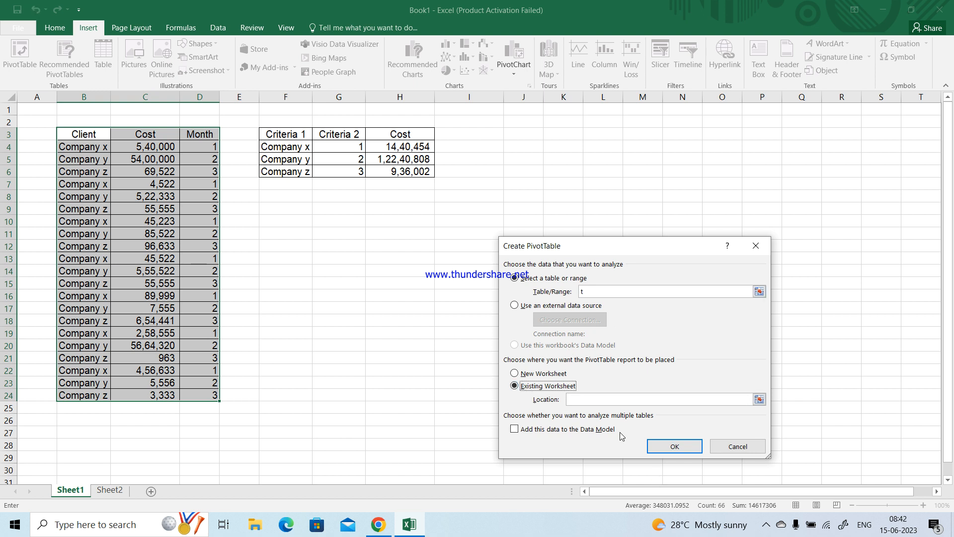
left_click(383, 293)
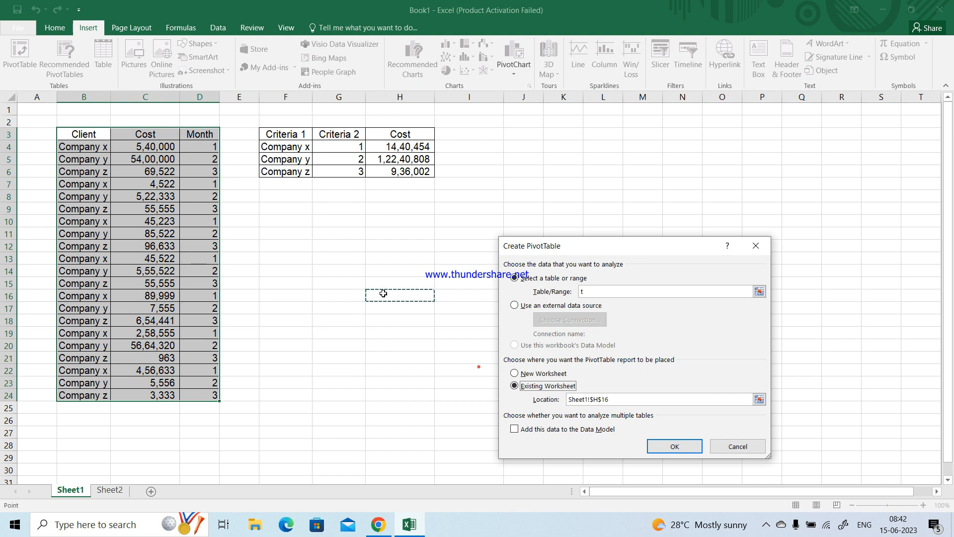
left_click(675, 446)
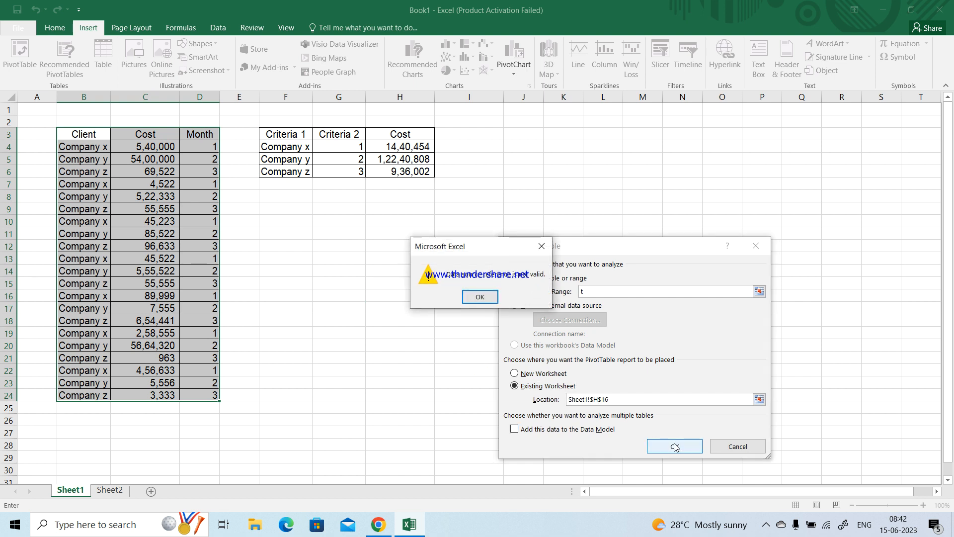
left_click(479, 297)
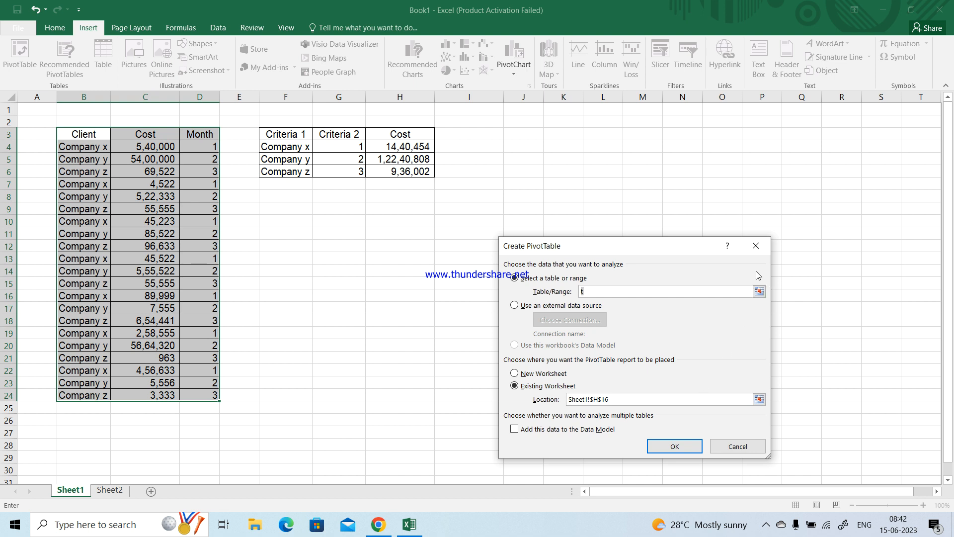
left_click(757, 245)
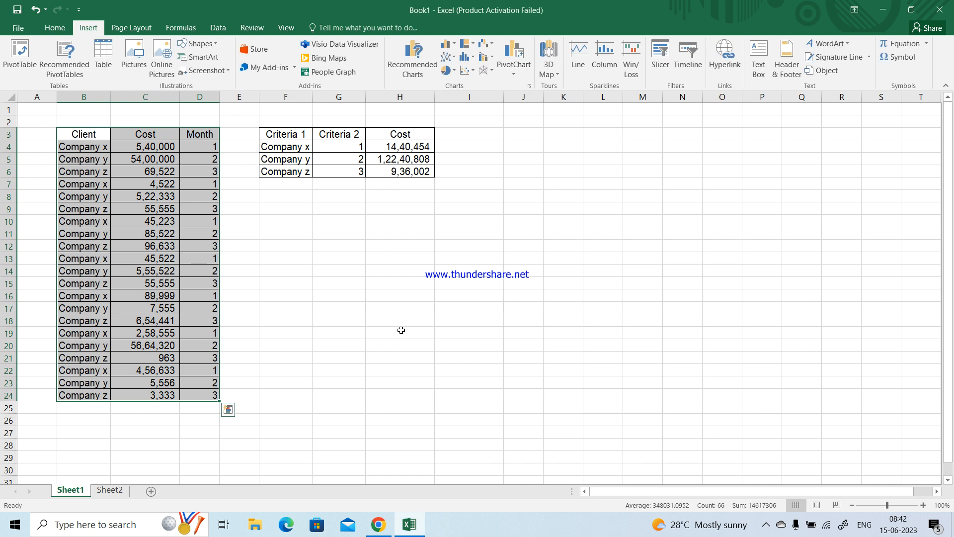
double_click(284, 317)
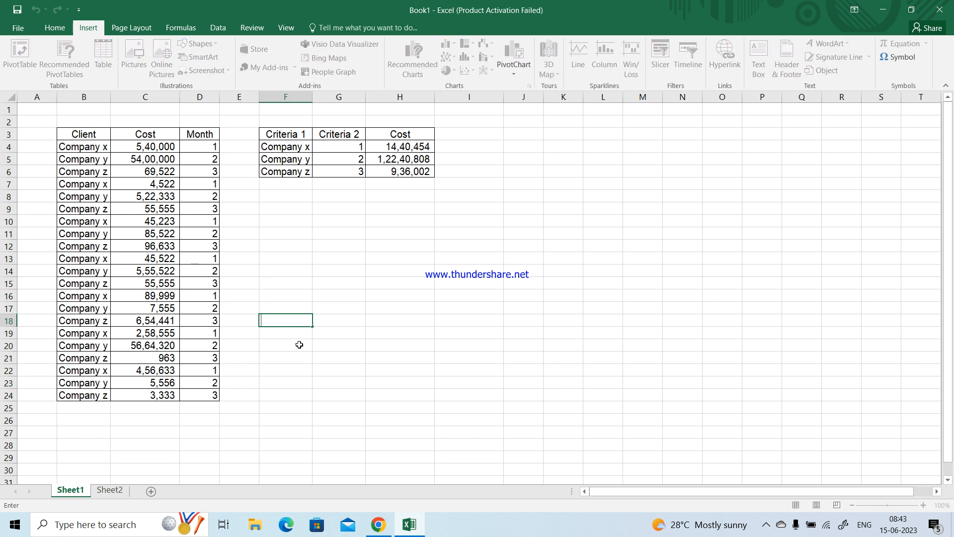
left_click(367, 344)
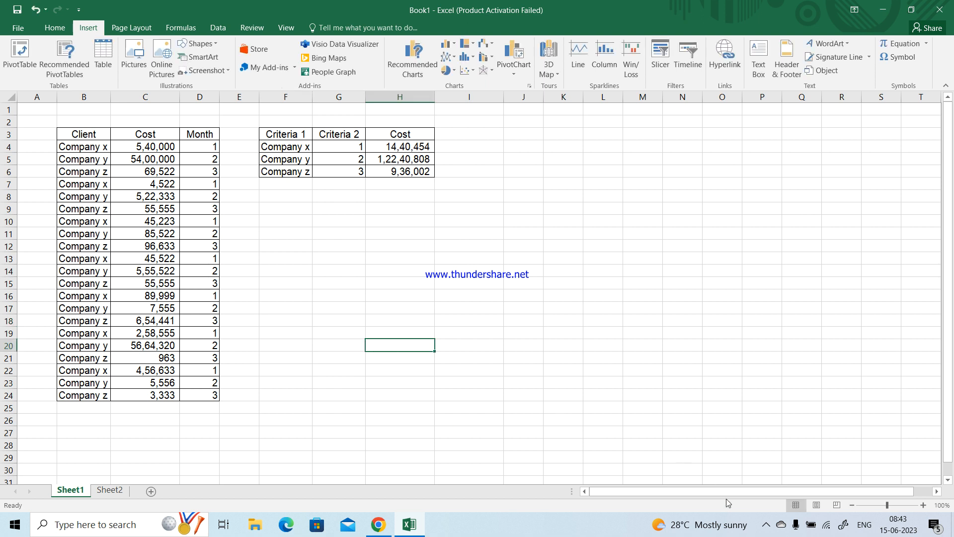
left_click(768, 524)
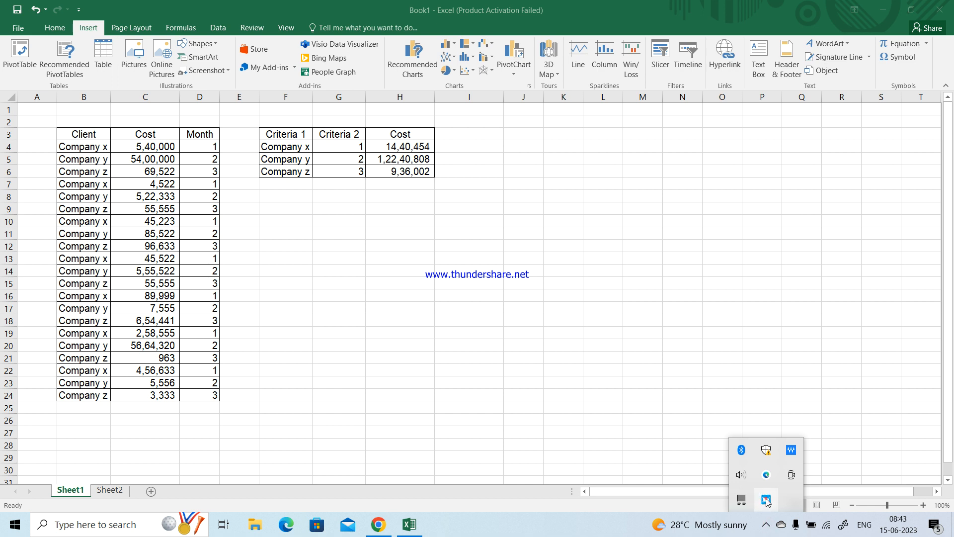
left_click(772, 501)
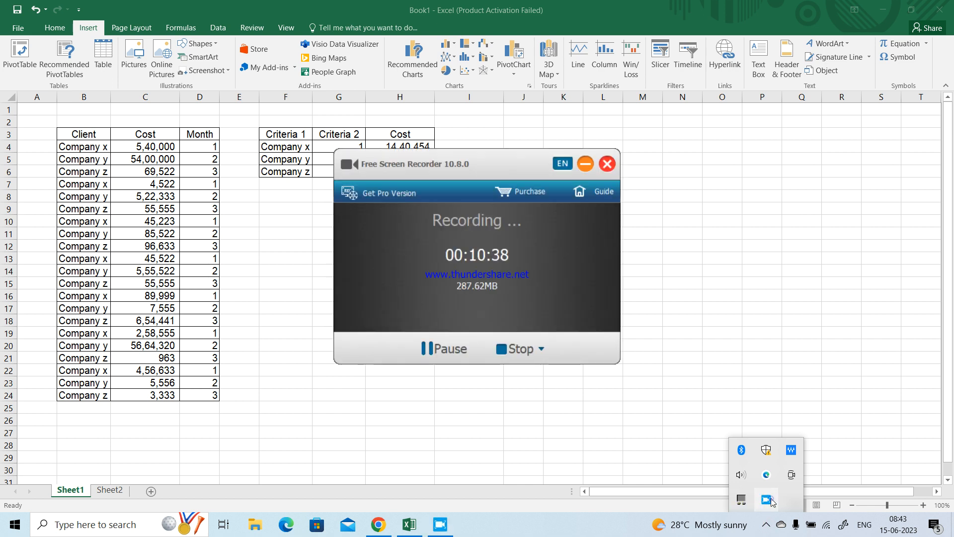